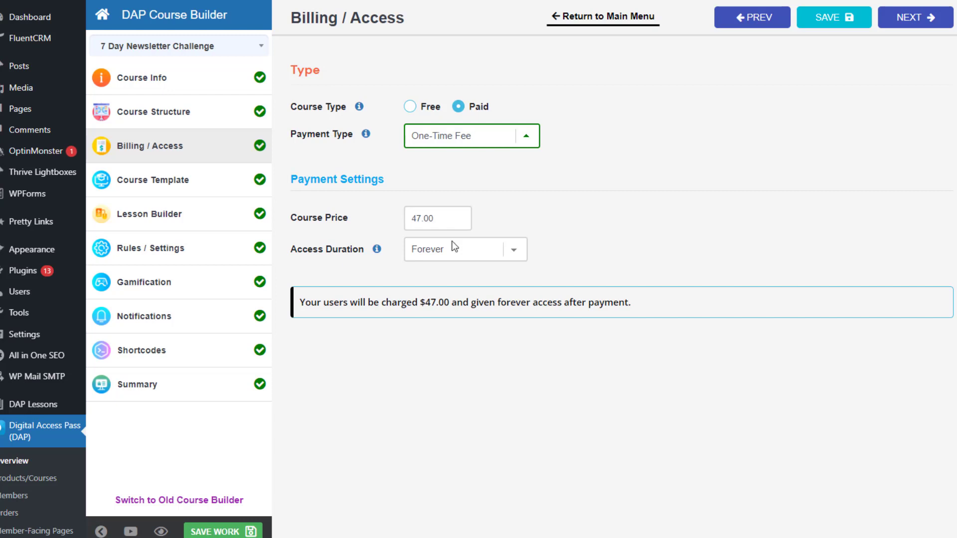
Set the paid course's access duration to Fixed with a duration of 21 days
{"action": "left_click", "coordinate": [514, 250]}
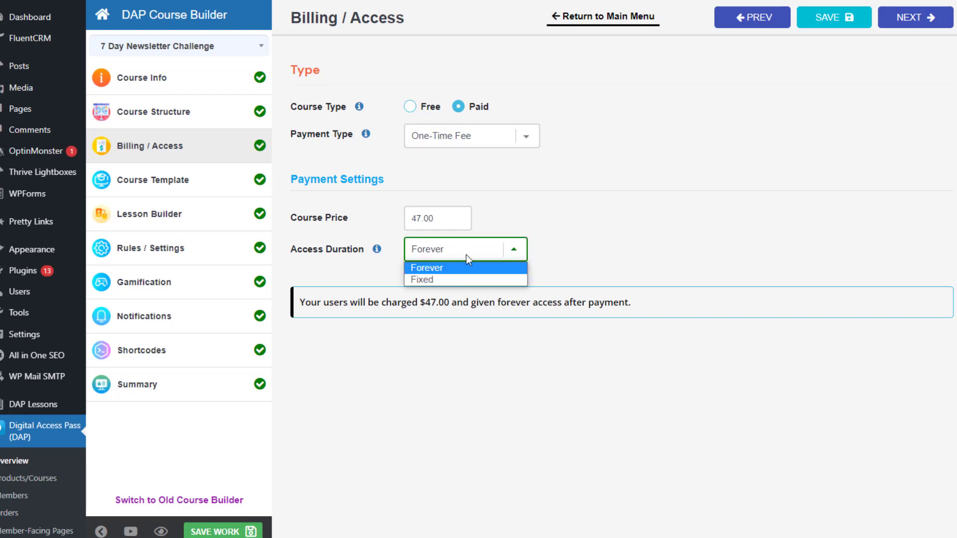
{"action": "left_click", "coordinate": [430, 279]}
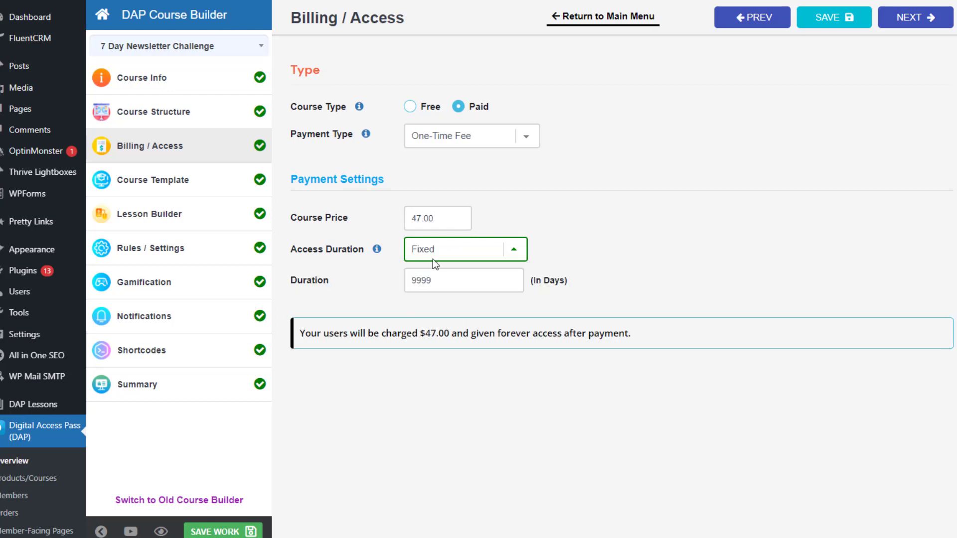
{"action": "double_click", "coordinate": [434, 280]}
{"action": "type", "text": "21"}
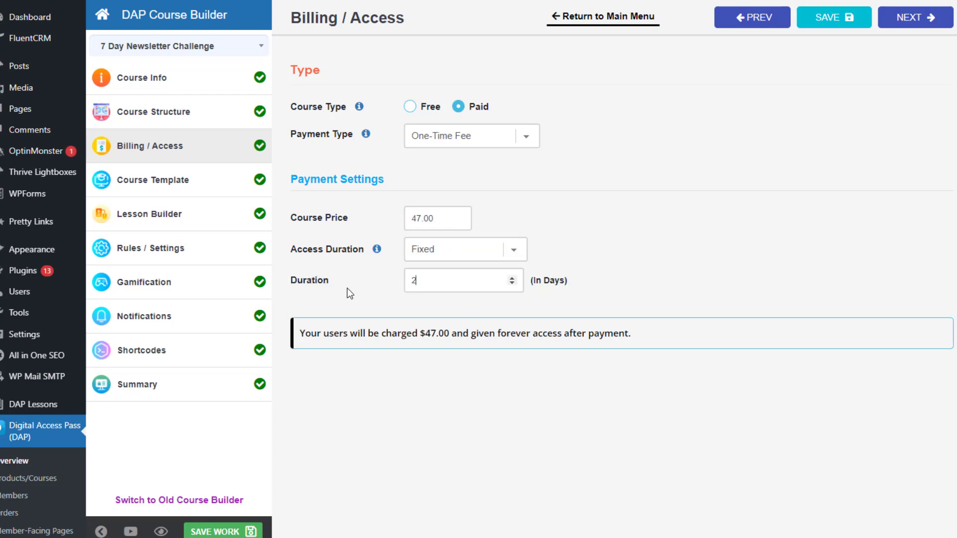
Change the fixed access duration to 14 days
{"action": "double_click", "coordinate": [453, 283]}
{"action": "type", "text": "14"}
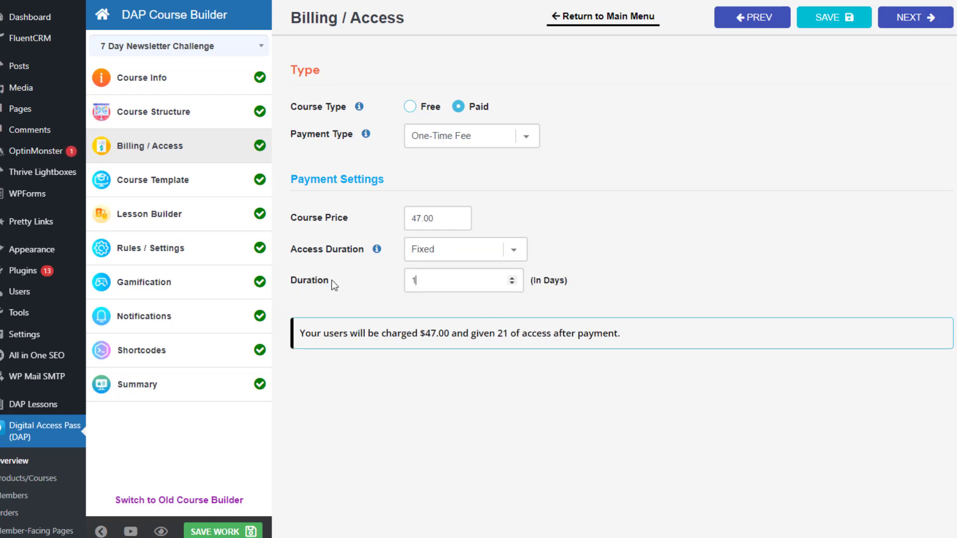
{"action": "left_click", "coordinate": [701, 381]}
Switch the access duration to Forever and back to Fixed
{"action": "left_click", "coordinate": [468, 259]}
{"action": "left_click", "coordinate": [438, 268]}
{"action": "left_click", "coordinate": [504, 246]}
{"action": "left_click", "coordinate": [433, 279]}
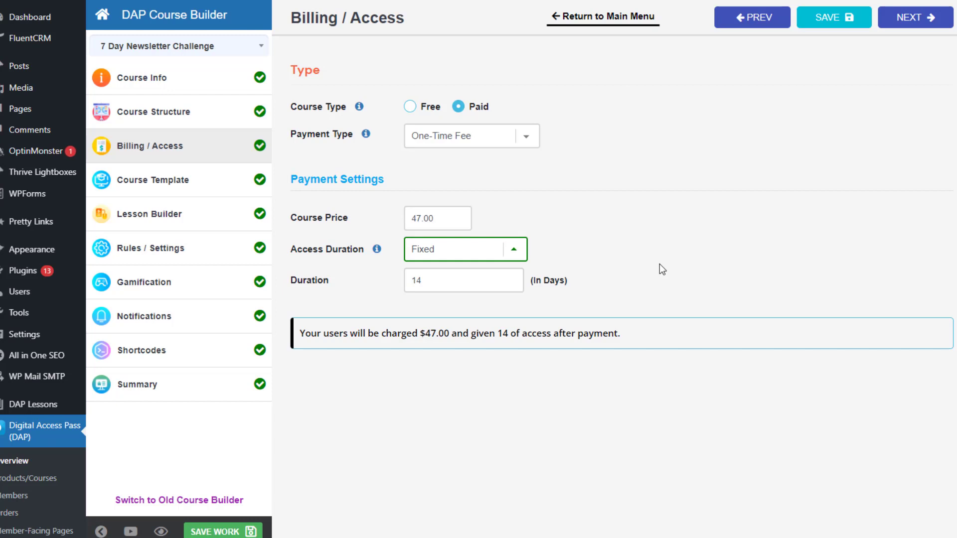
Open the course template with DAP's Lesson Builder for lesson content and examine the lesson page layout
{"action": "left_click", "coordinate": [139, 193]}
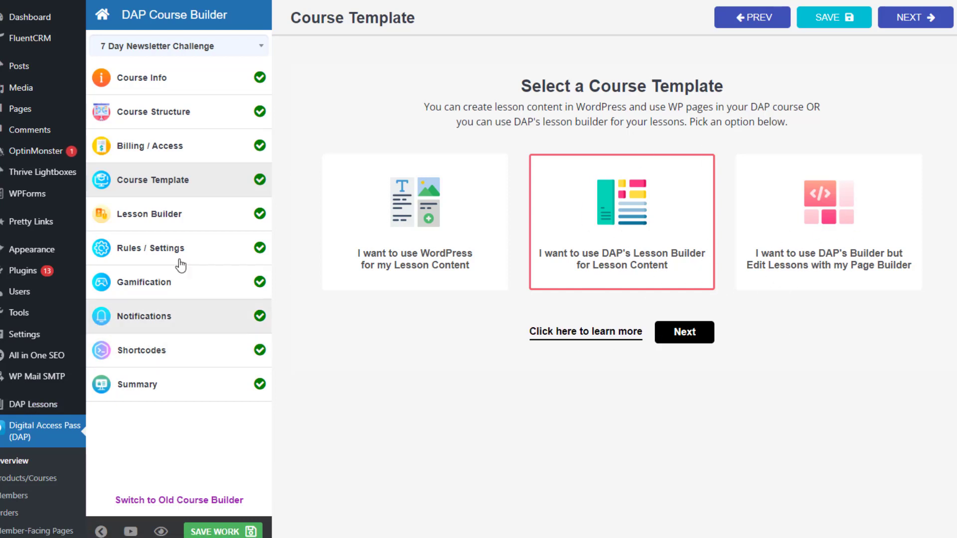
{"action": "left_click", "coordinate": [675, 331]}
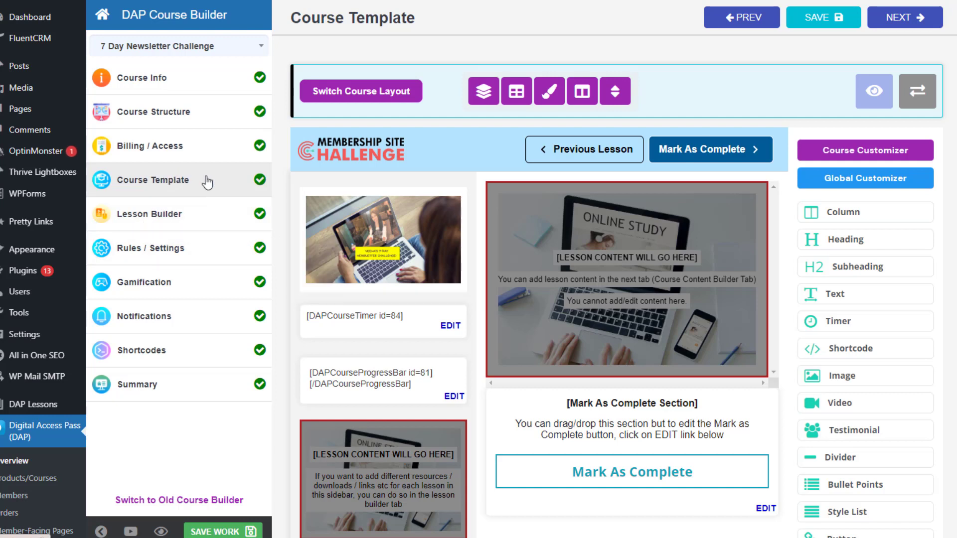
{"action": "mouse_move", "coordinate": [362, 210]}
{"action": "scroll", "coordinate": [783, 380], "scroll_direction": "down", "scroll_amount": 2}
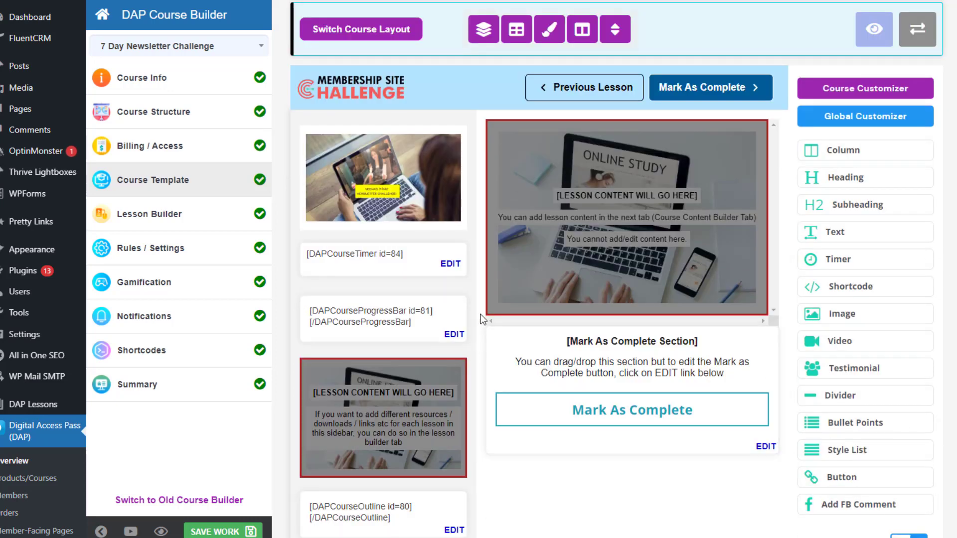
{"action": "mouse_move", "coordinate": [391, 154]}
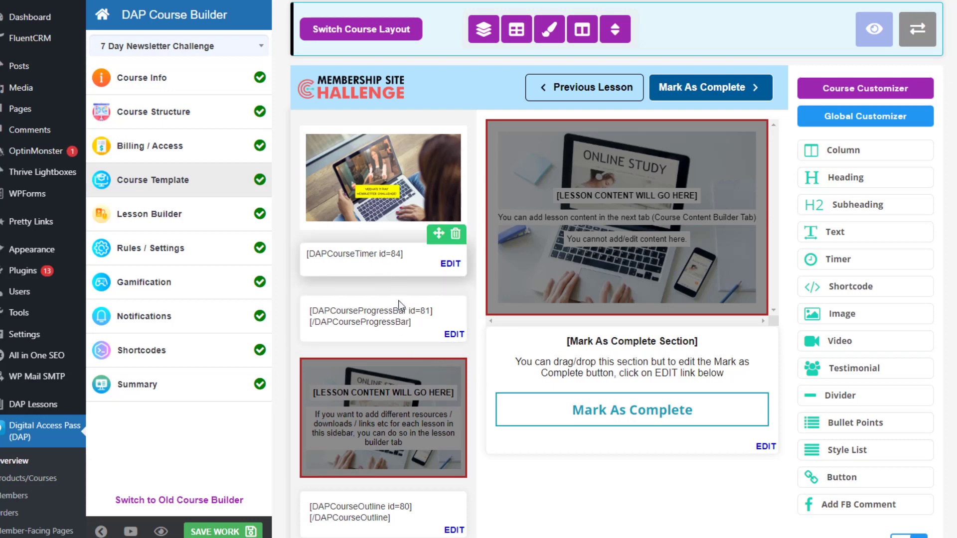
Inspect the course timer element's settings, close them, and review the sidebar elements in the template and on the live lesson page
{"action": "left_click", "coordinate": [450, 263]}
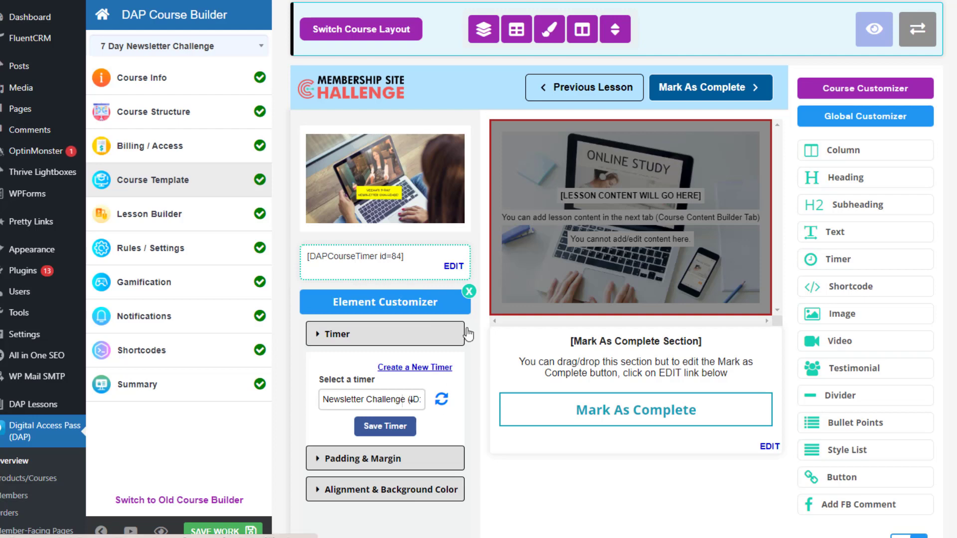
{"action": "left_click", "coordinate": [469, 292]}
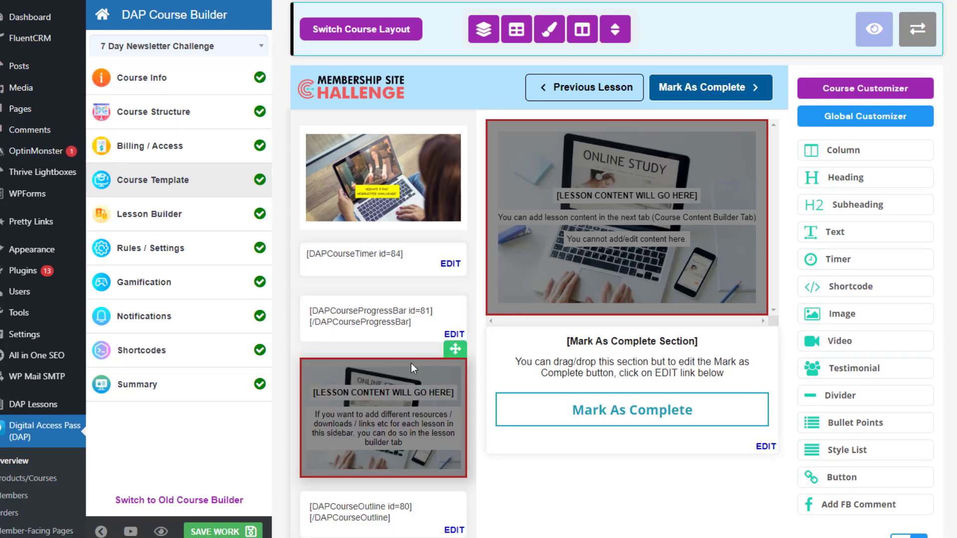
{"action": "scroll", "coordinate": [410, 363], "scroll_direction": "down", "scroll_amount": 1}
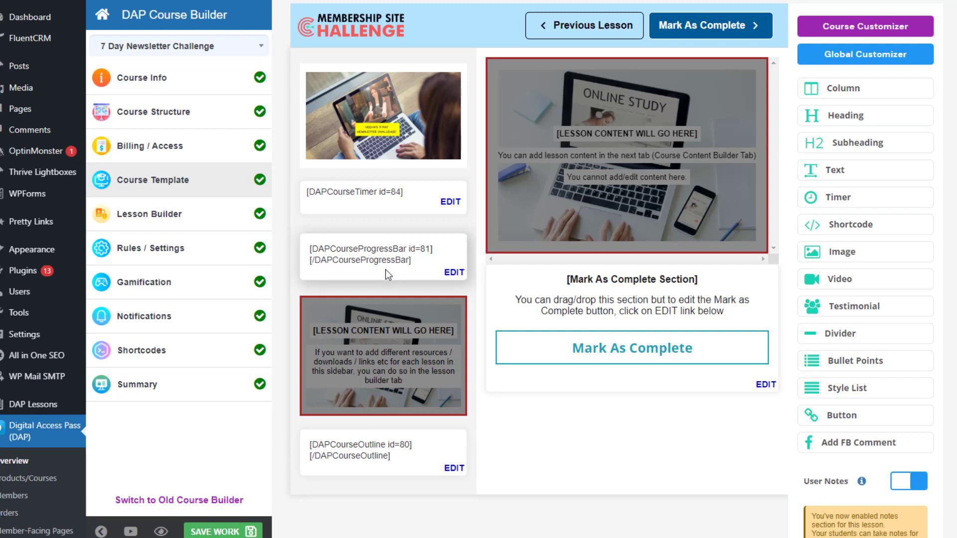
{"action": "scroll", "coordinate": [632, 412], "scroll_direction": "up", "scroll_amount": 1}
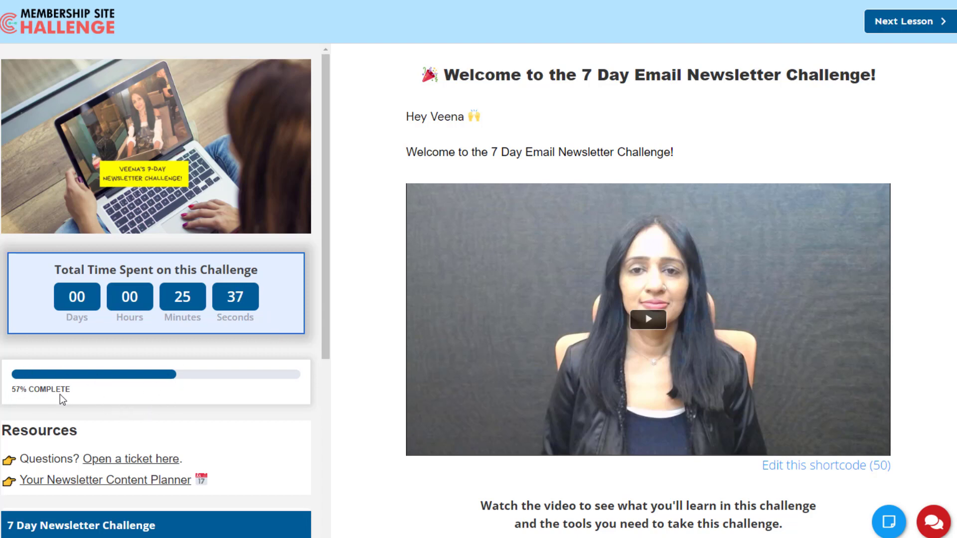
{"action": "scroll", "coordinate": [55, 391], "scroll_direction": "down", "scroll_amount": 2}
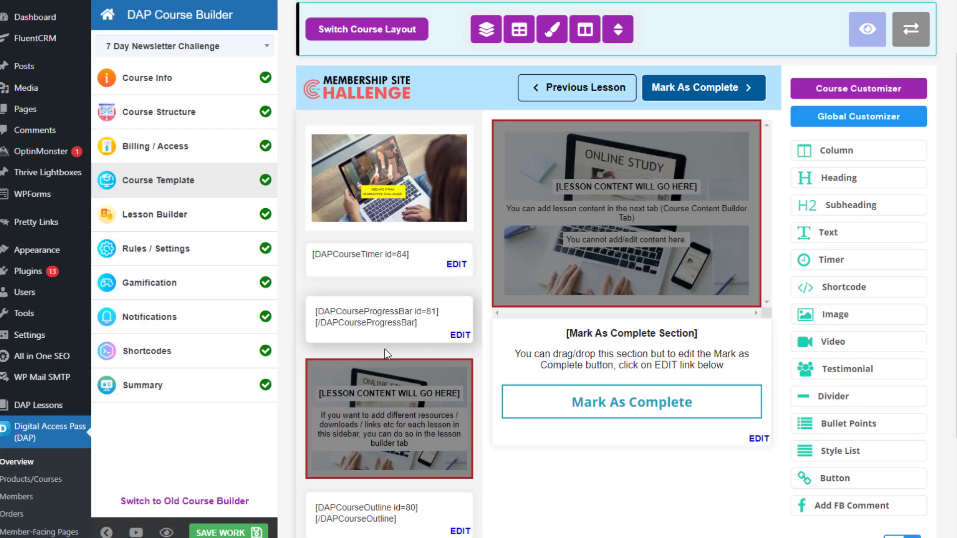
{"action": "scroll", "coordinate": [385, 349], "scroll_direction": "down", "scroll_amount": 1}
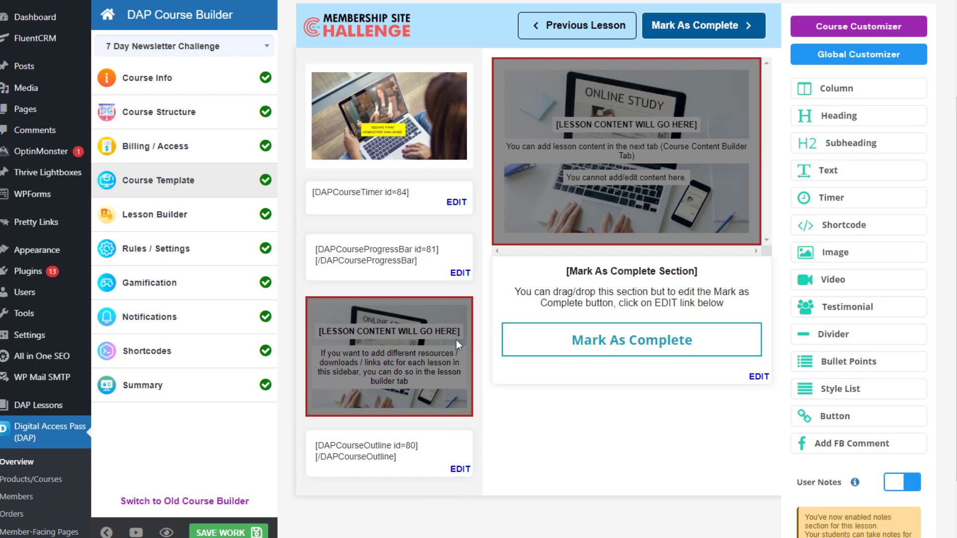
Review the Course Customizer's header, lesson button, course outline and progress bar settings, and close it without saving
{"action": "left_click", "coordinate": [850, 31]}
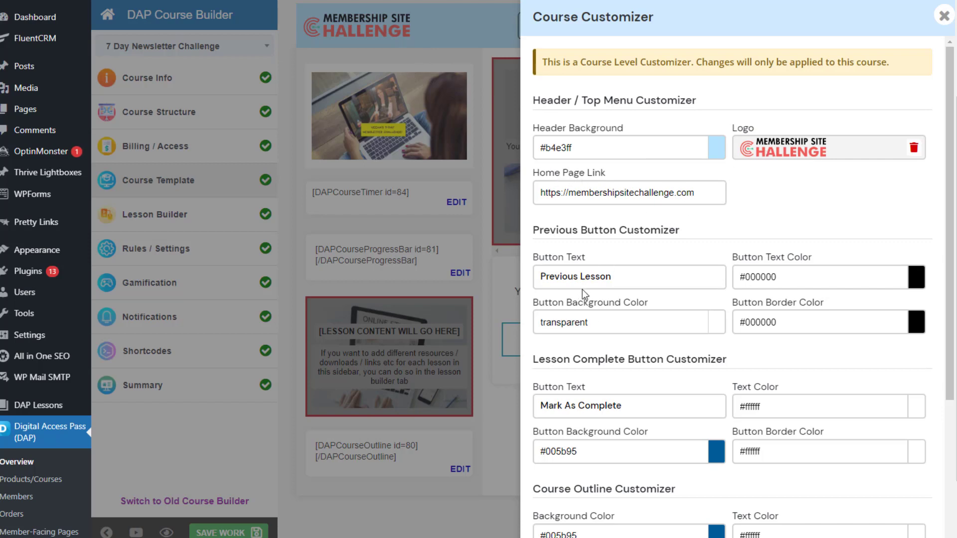
{"action": "scroll", "coordinate": [622, 367], "scroll_direction": "down", "scroll_amount": 1}
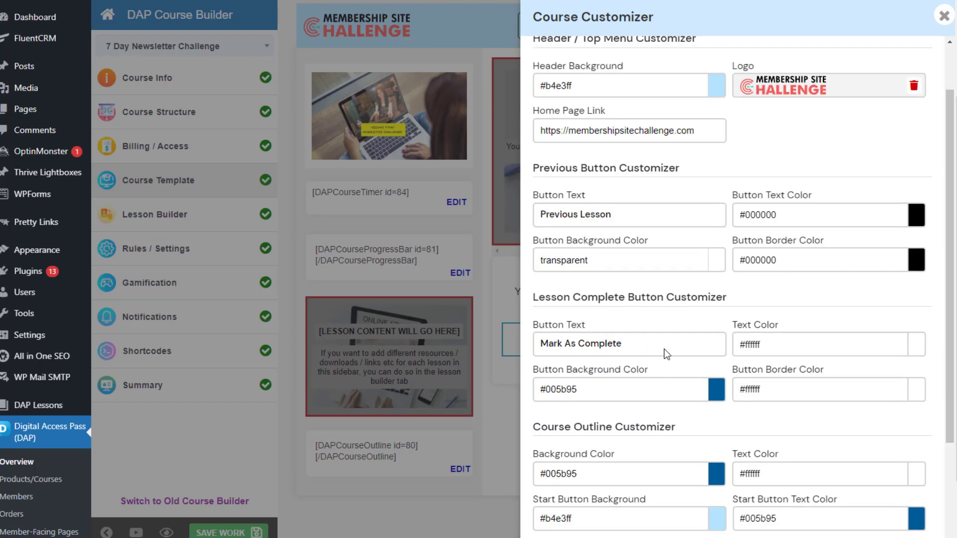
{"action": "scroll", "coordinate": [607, 253], "scroll_direction": "down", "scroll_amount": 2}
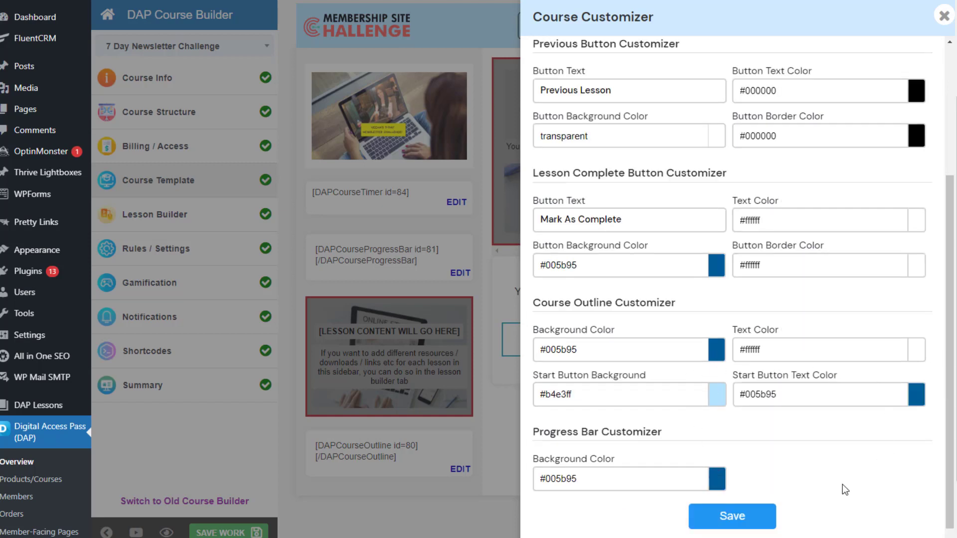
{"action": "scroll", "coordinate": [866, 301], "scroll_direction": "up", "scroll_amount": 4}
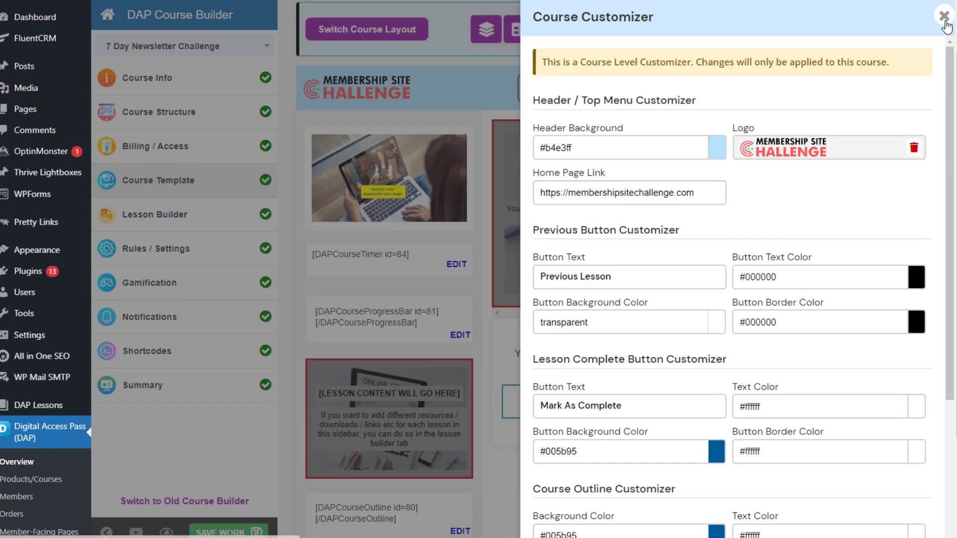
{"action": "left_click", "coordinate": [944, 15]}
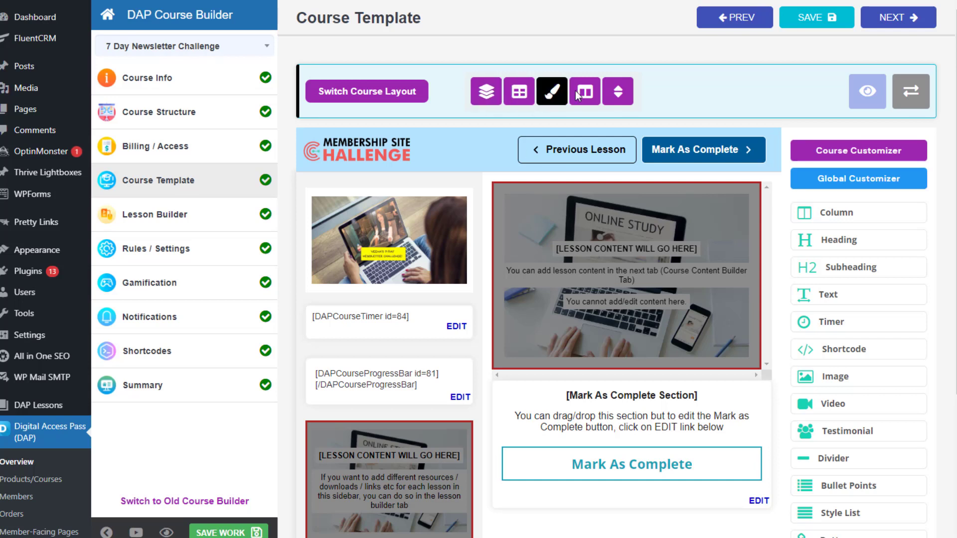
Look through the course layout's template spacing, tabs and styling settings
{"action": "left_click", "coordinate": [486, 91]}
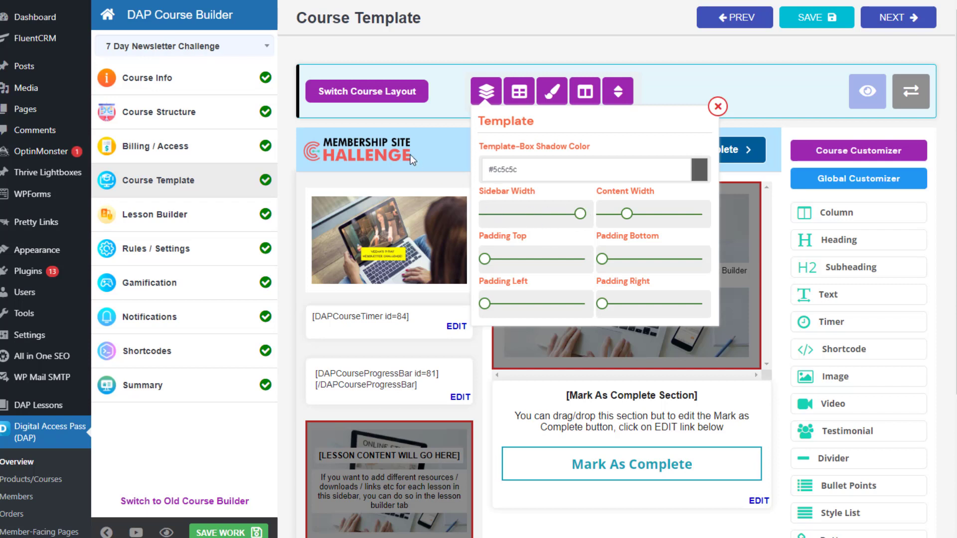
{"action": "mouse_move", "coordinate": [632, 216]}
{"action": "left_click", "coordinate": [519, 92]}
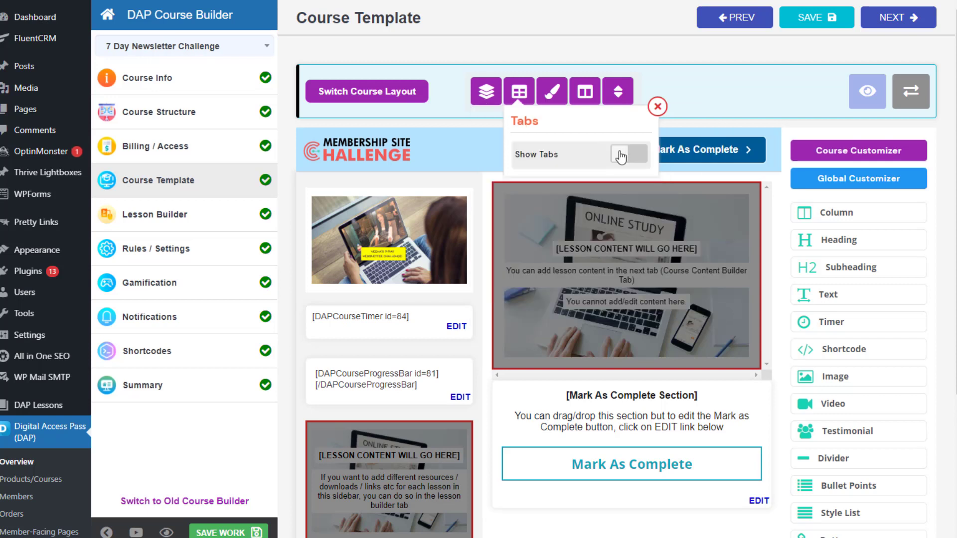
{"action": "left_click", "coordinate": [552, 97]}
Try hiding the sidebar in the course template, inspect the layout, and show the sidebar again
{"action": "left_click", "coordinate": [585, 91]}
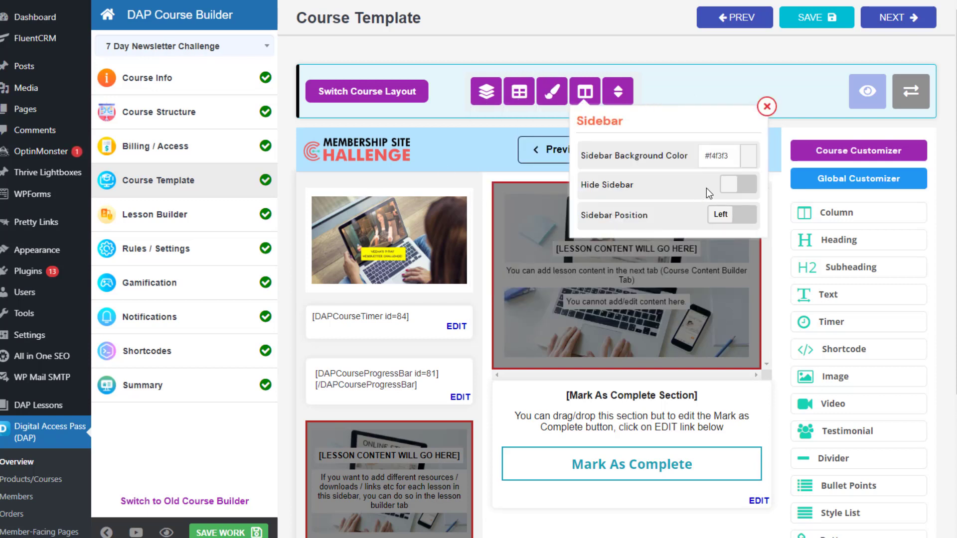
{"action": "left_click", "coordinate": [737, 184]}
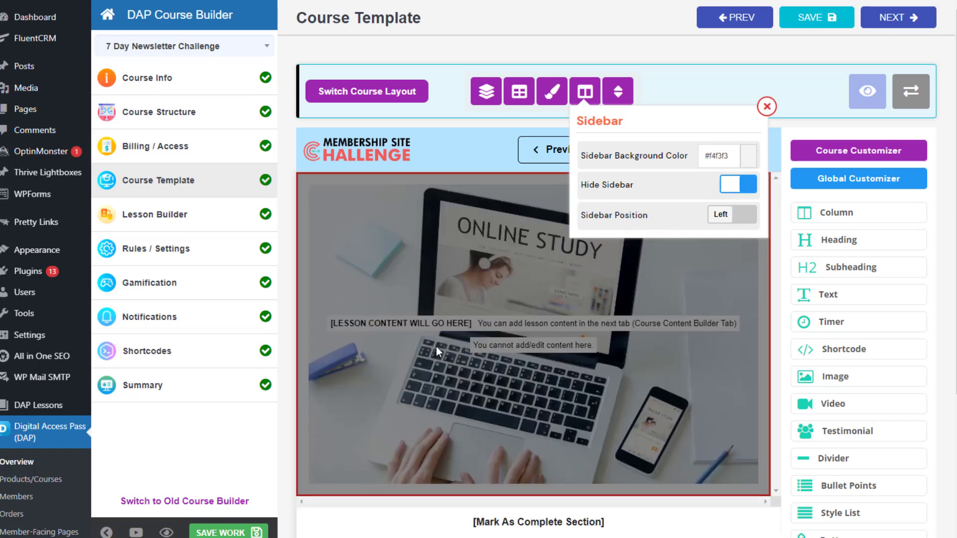
{"action": "scroll", "coordinate": [476, 393], "scroll_direction": "down", "scroll_amount": 3}
{"action": "scroll", "coordinate": [476, 376], "scroll_direction": "up", "scroll_amount": 3}
{"action": "left_click", "coordinate": [729, 184]}
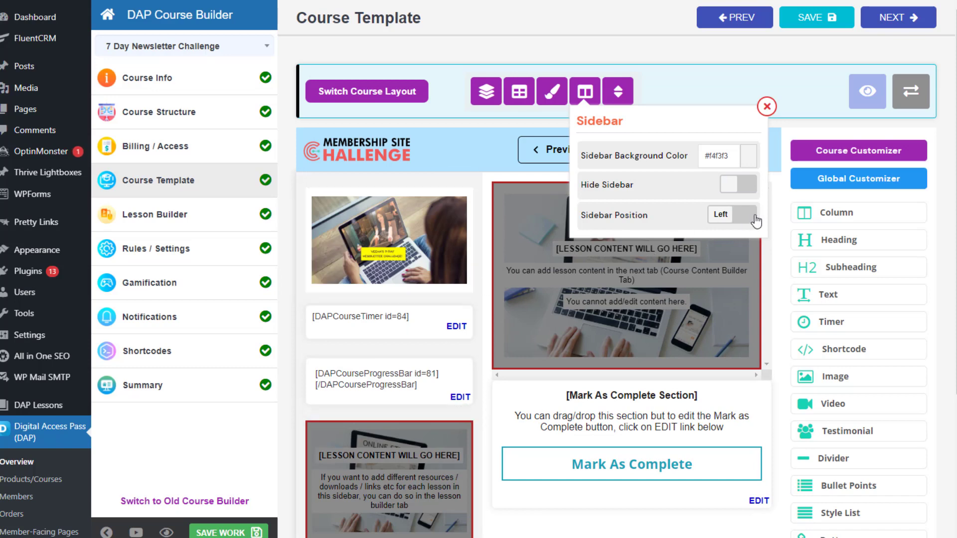
Try the Right sidebar position, return it to Left, and close the sidebar settings
{"action": "left_click", "coordinate": [732, 214]}
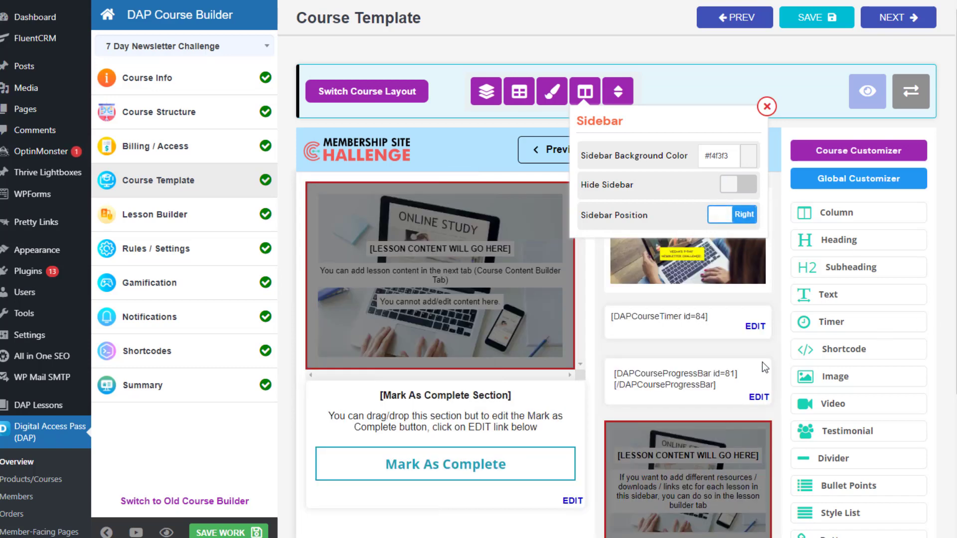
{"action": "left_click", "coordinate": [718, 214]}
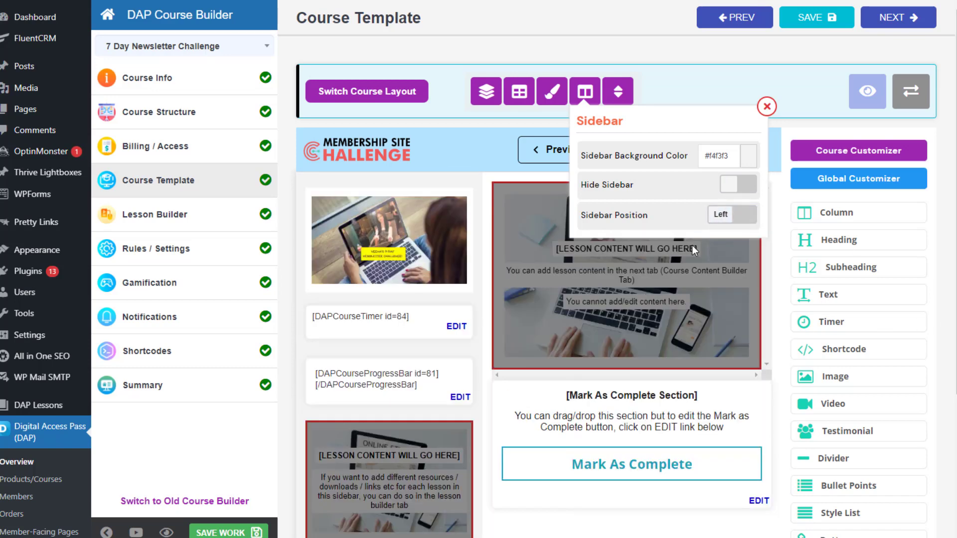
{"action": "left_click", "coordinate": [768, 106]}
Open the User Notes customization options and review the button padding, color, icon text, heading, placeholder and save message
{"action": "scroll", "coordinate": [596, 268], "scroll_direction": "down", "scroll_amount": 3}
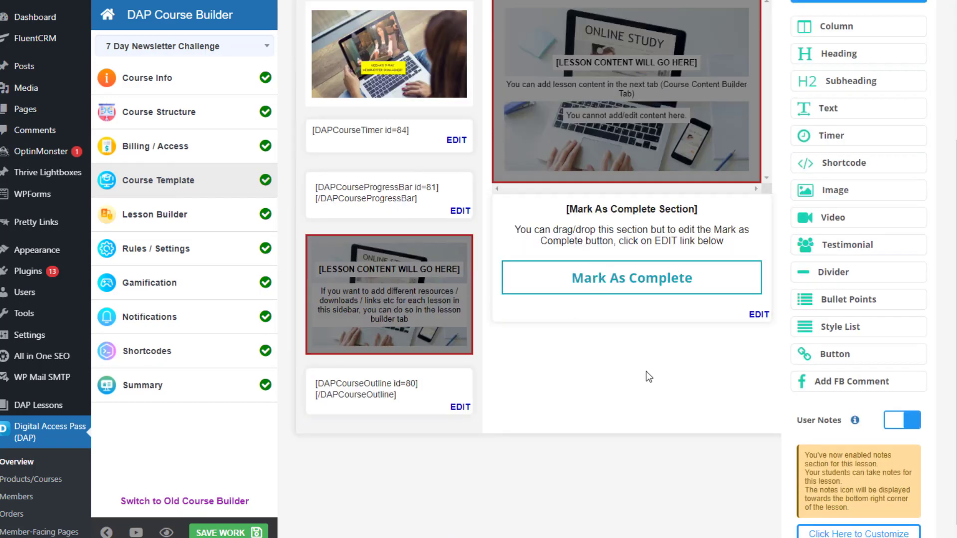
{"action": "scroll", "coordinate": [718, 380], "scroll_direction": "down", "scroll_amount": 1}
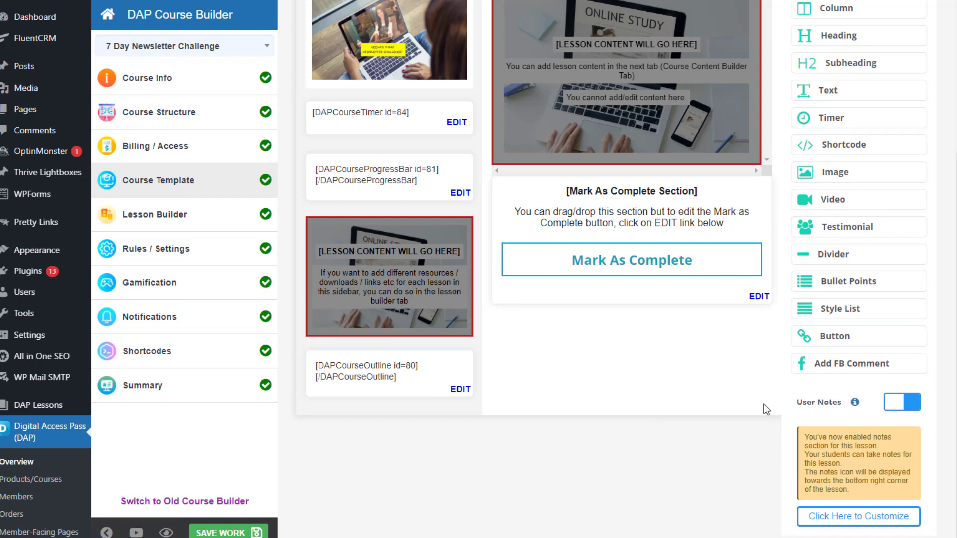
{"action": "scroll", "coordinate": [817, 444], "scroll_direction": "down", "scroll_amount": 1}
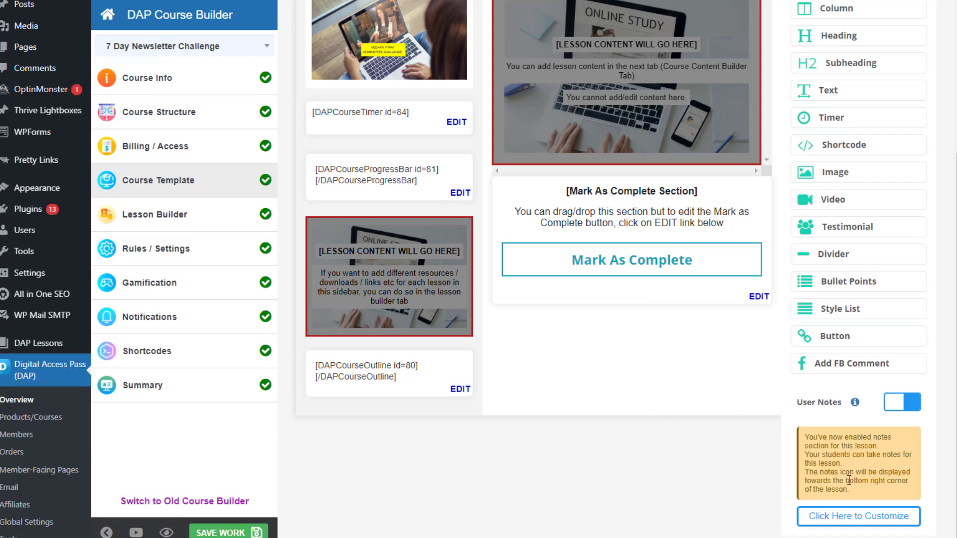
{"action": "left_click", "coordinate": [865, 523]}
{"action": "scroll", "coordinate": [852, 420], "scroll_direction": "down", "scroll_amount": 5}
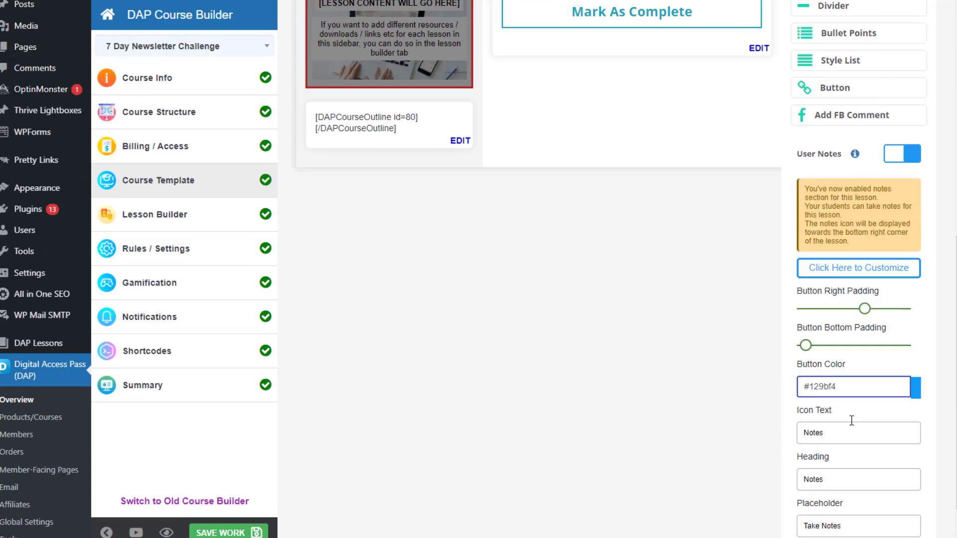
{"action": "scroll", "coordinate": [851, 420], "scroll_direction": "down", "scroll_amount": 1}
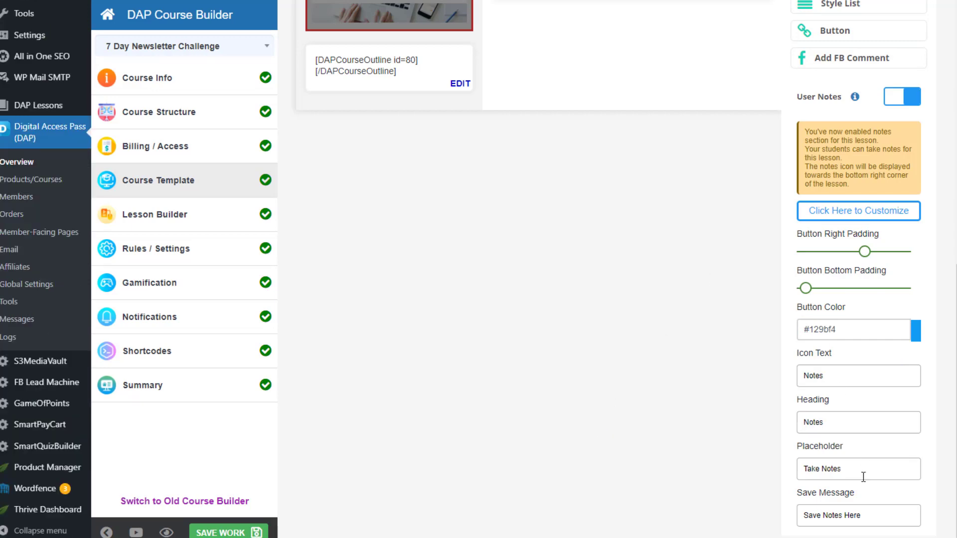
{"action": "scroll", "coordinate": [830, 464], "scroll_direction": "up", "scroll_amount": 3}
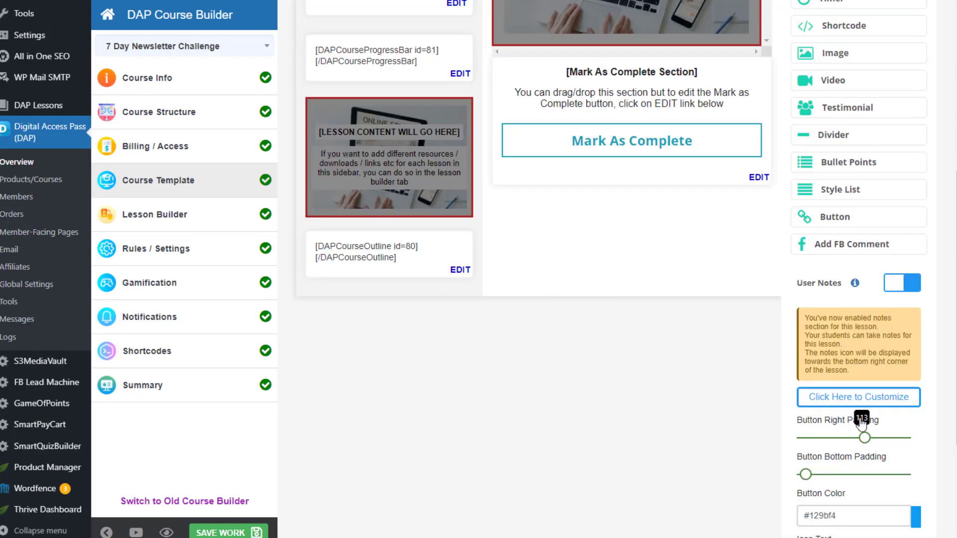
Open the Lesson Builder, review the parent page settings for the lessons, and close them without changes
{"action": "left_click", "coordinate": [165, 219]}
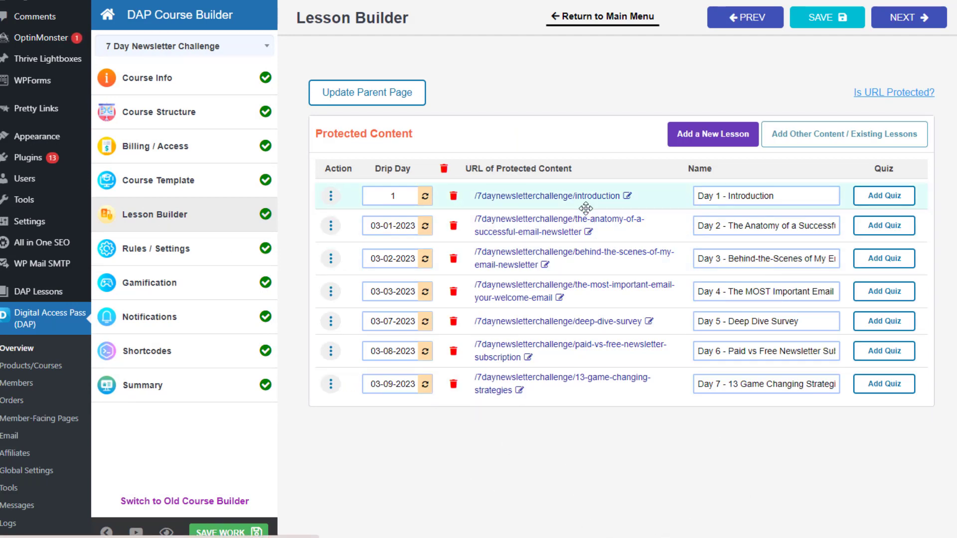
{"action": "left_click", "coordinate": [354, 102]}
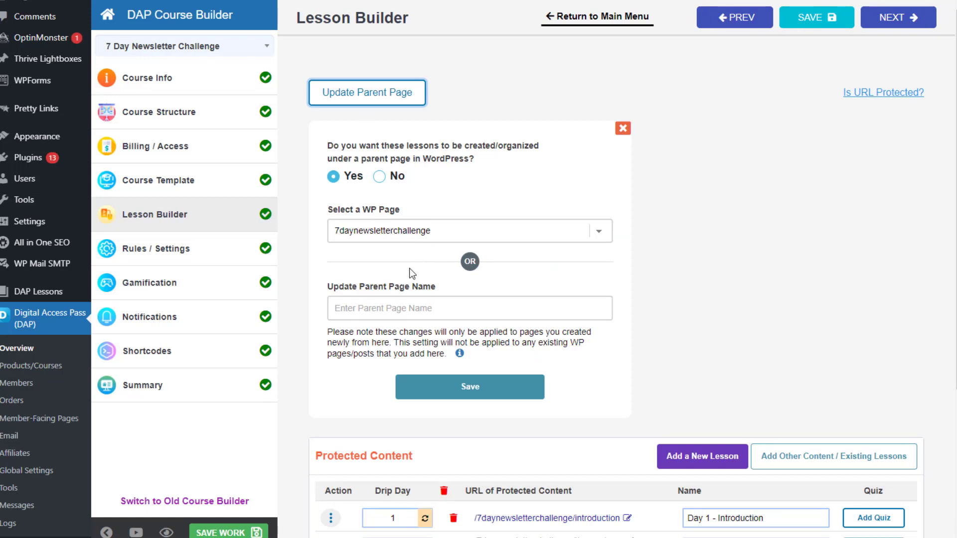
{"action": "left_click", "coordinate": [623, 128]}
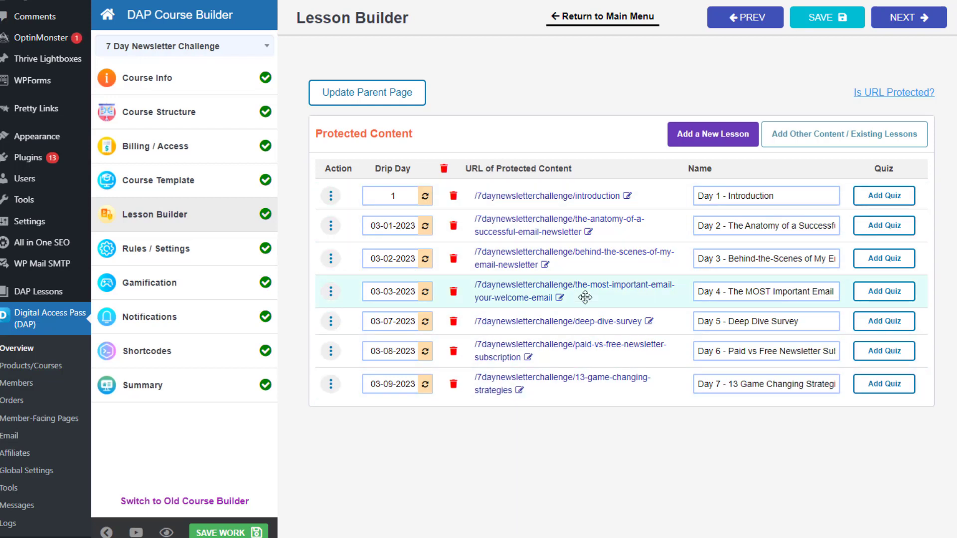
{"action": "scroll", "coordinate": [642, 120], "scroll_direction": "up", "scroll_amount": 2}
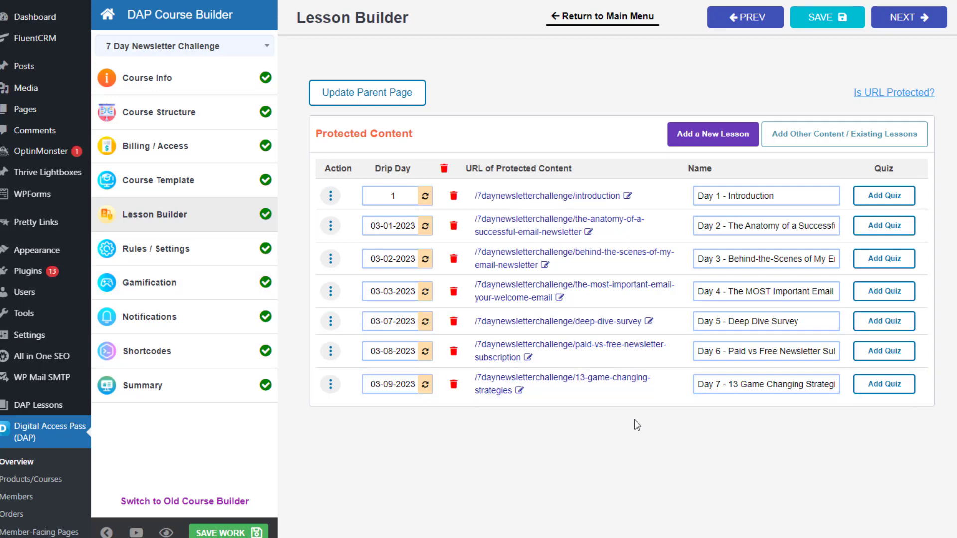
View the new lesson form, cancel it, and check the option for adding other content or existing lessons
{"action": "left_click", "coordinate": [713, 145]}
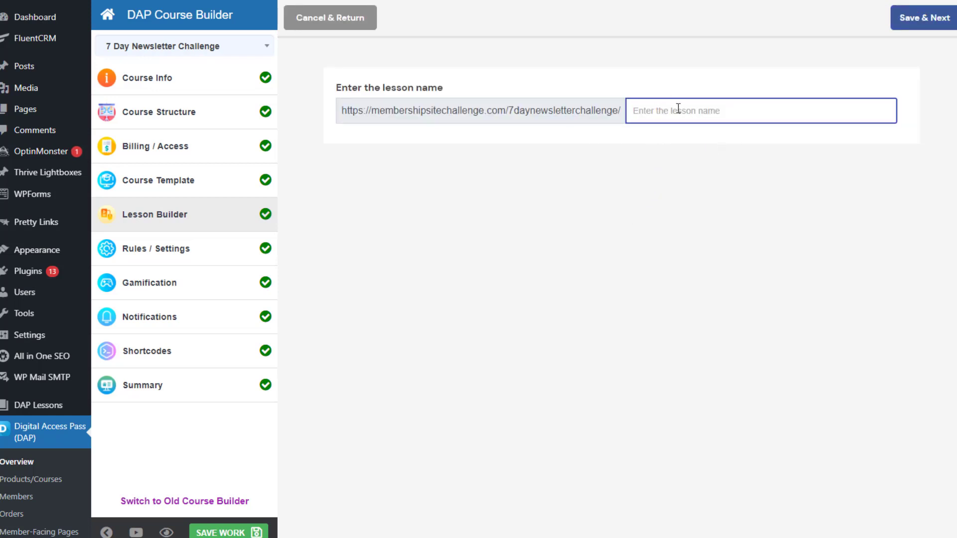
{"action": "left_click", "coordinate": [348, 18]}
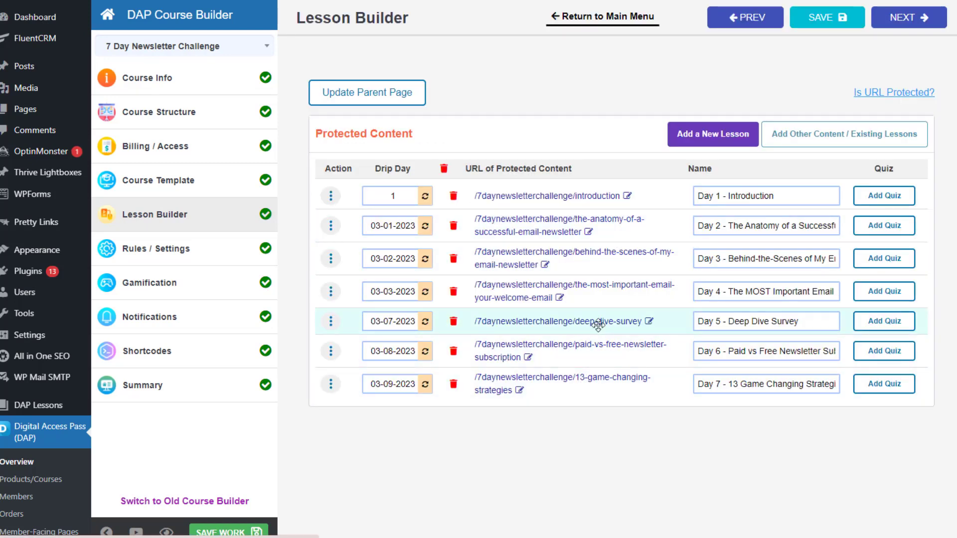
{"action": "left_click", "coordinate": [840, 141]}
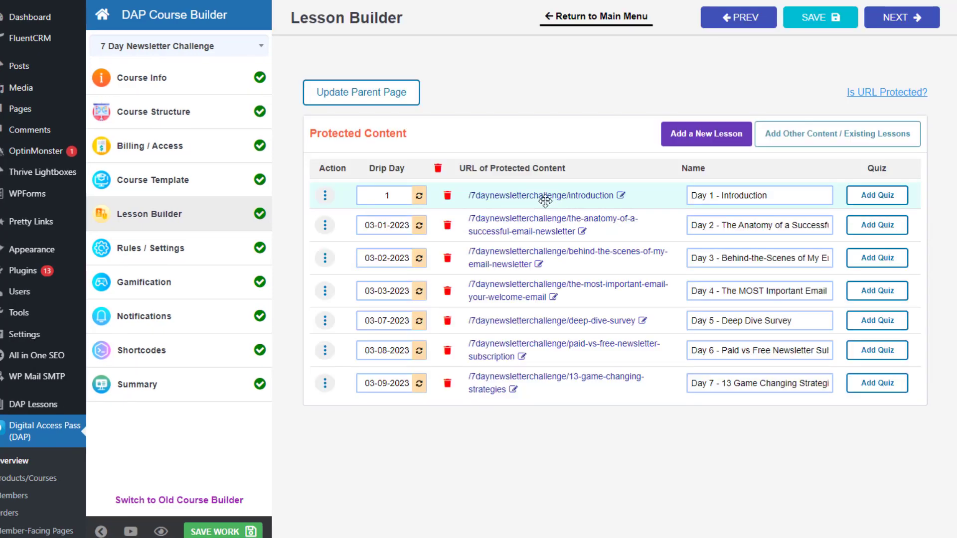
Open the Day 1 - Introduction lesson for editing and look over its content and the available elements
{"action": "left_click", "coordinate": [325, 195]}
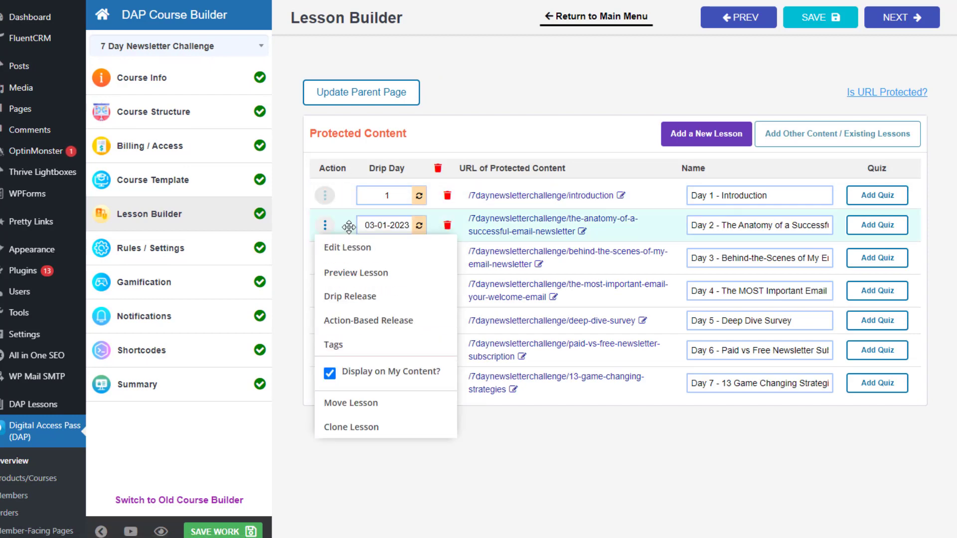
{"action": "left_click", "coordinate": [325, 195]}
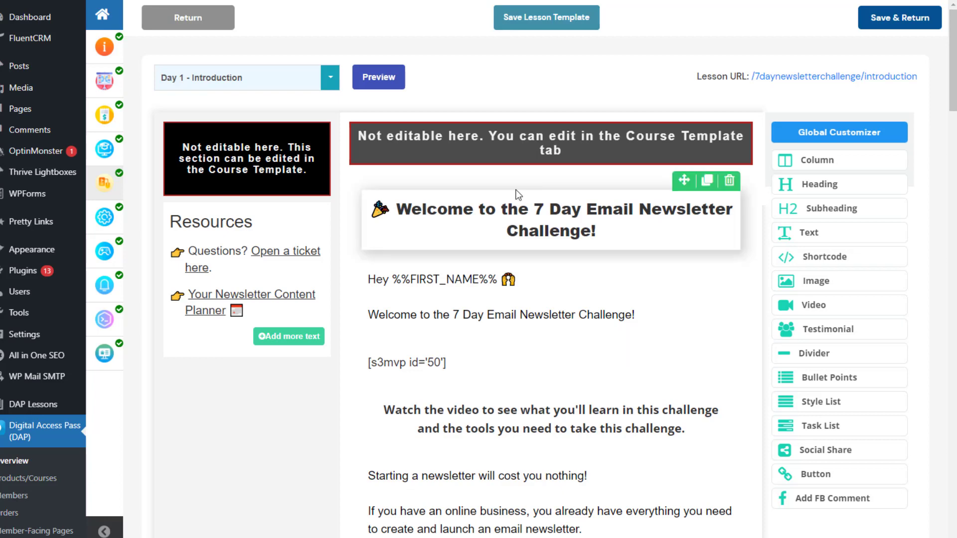
{"action": "scroll", "coordinate": [548, 171], "scroll_direction": "down", "scroll_amount": 1}
{"action": "scroll", "coordinate": [548, 152], "scroll_direction": "down", "scroll_amount": 2}
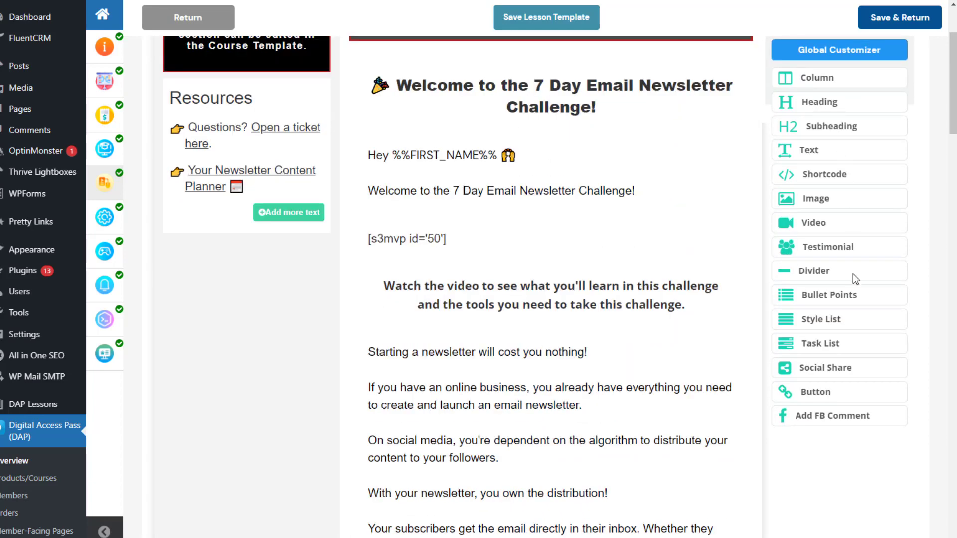
{"action": "scroll", "coordinate": [864, 327], "scroll_direction": "up", "scroll_amount": 3}
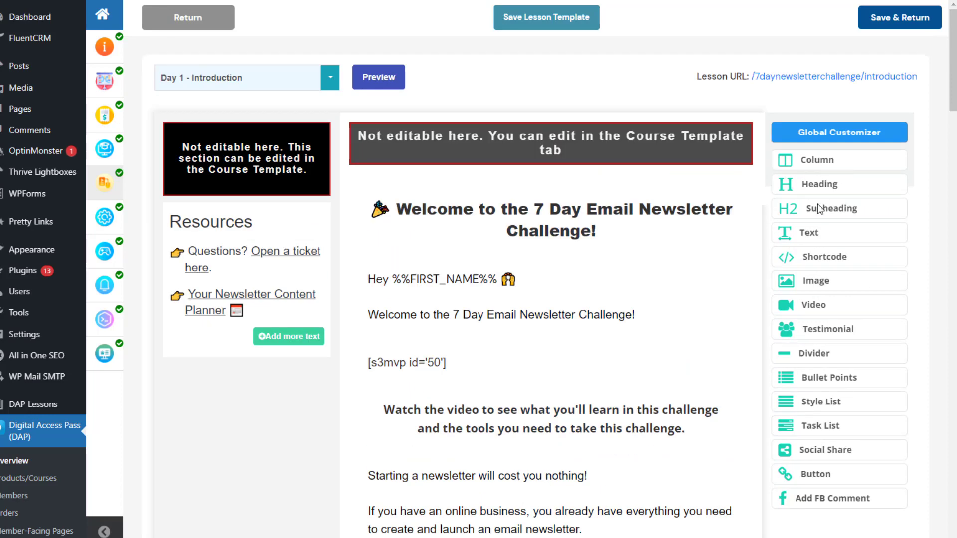
Insert a heading element above the lesson's welcome title and look over the global theme's text and heading settings
{"action": "left_click_drag", "start_coordinate": [814, 184], "coordinate": [453, 217]}
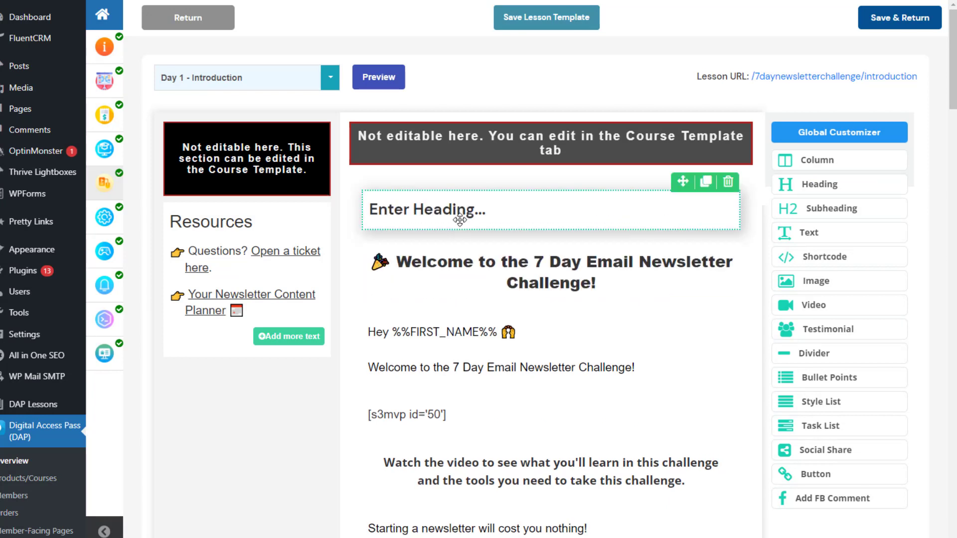
{"action": "left_click", "coordinate": [830, 133]}
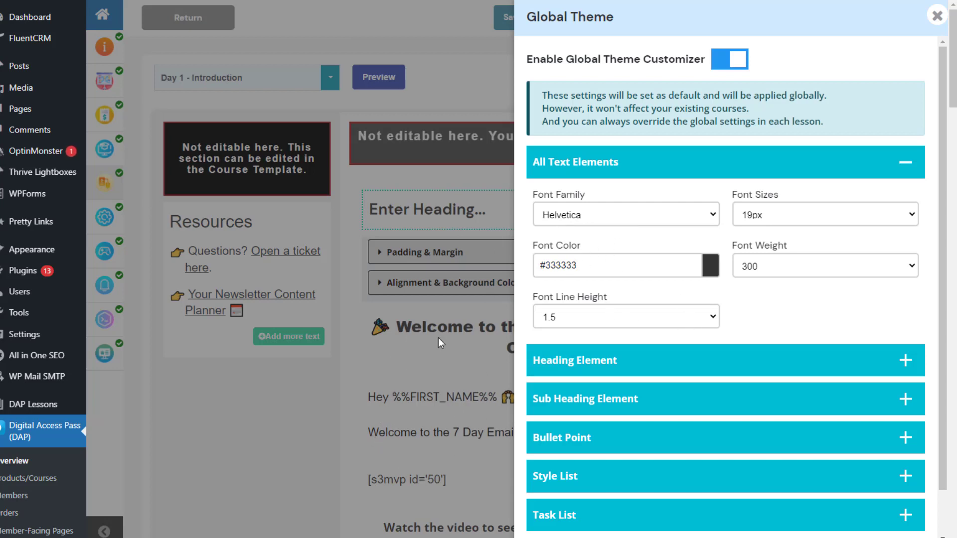
{"action": "left_click", "coordinate": [595, 359]}
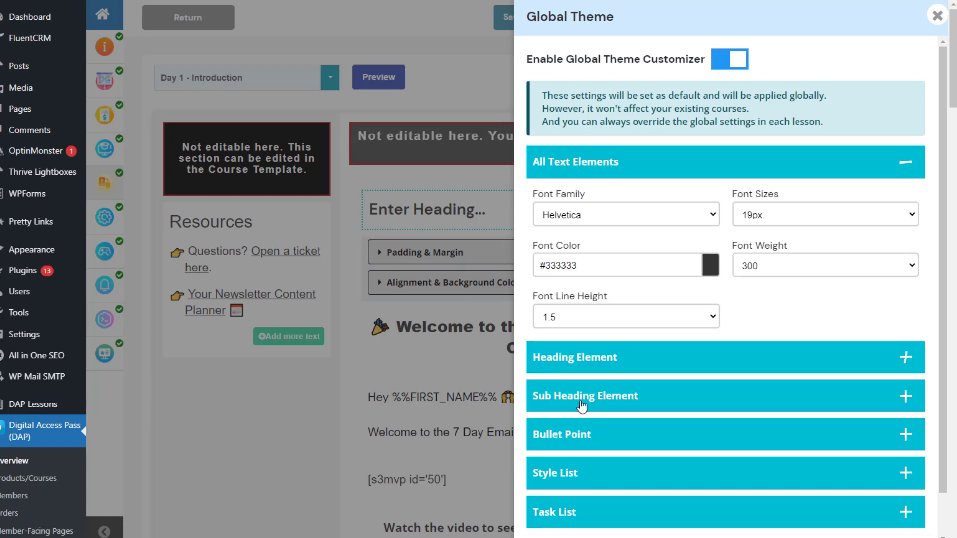
{"action": "left_click", "coordinate": [485, 222]}
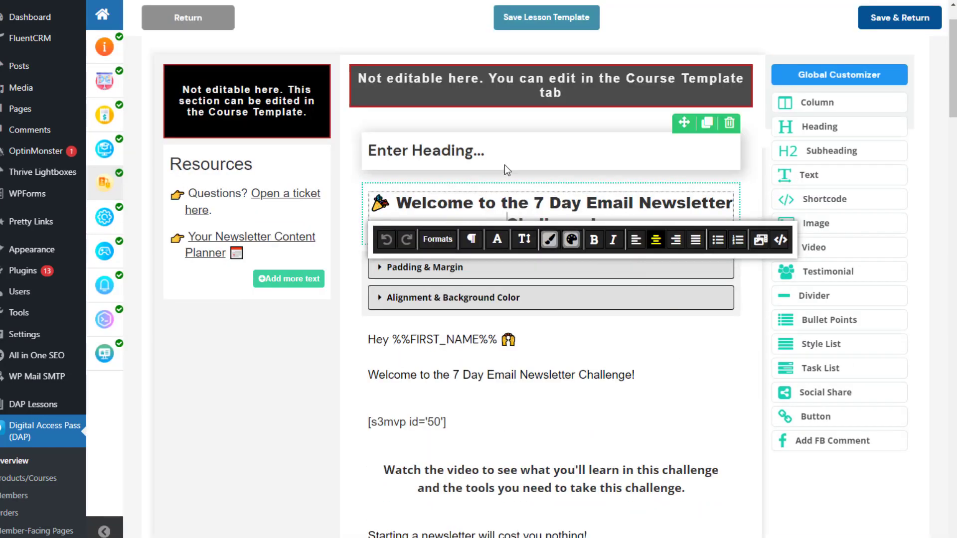
{"action": "left_click", "coordinate": [837, 487]}
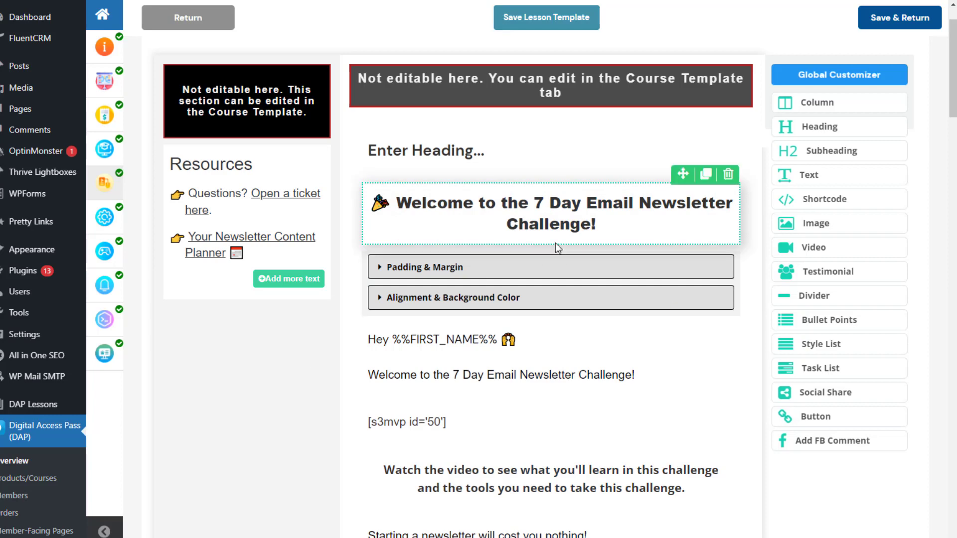
Insert a video element above the [s3mvp id='50'] shortcode and open its video settings
{"action": "scroll", "coordinate": [391, 322], "scroll_direction": "down", "scroll_amount": 3}
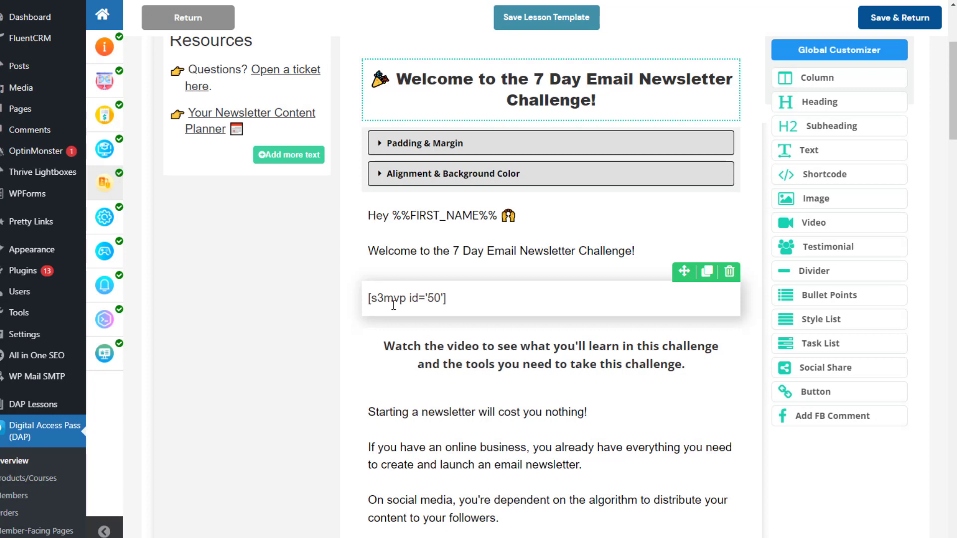
{"action": "left_click_drag", "start_coordinate": [784, 222], "coordinate": [493, 302]}
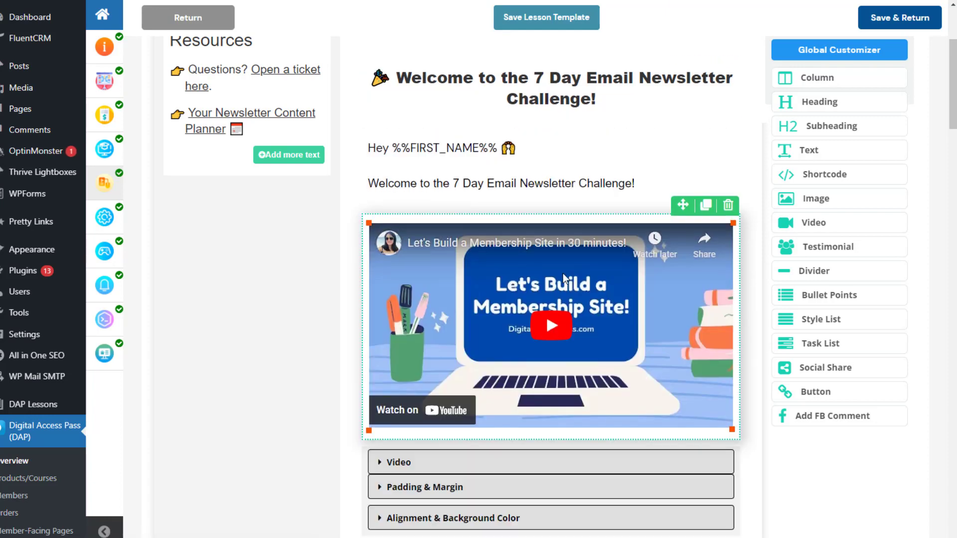
{"action": "scroll", "coordinate": [519, 264], "scroll_direction": "down", "scroll_amount": 1}
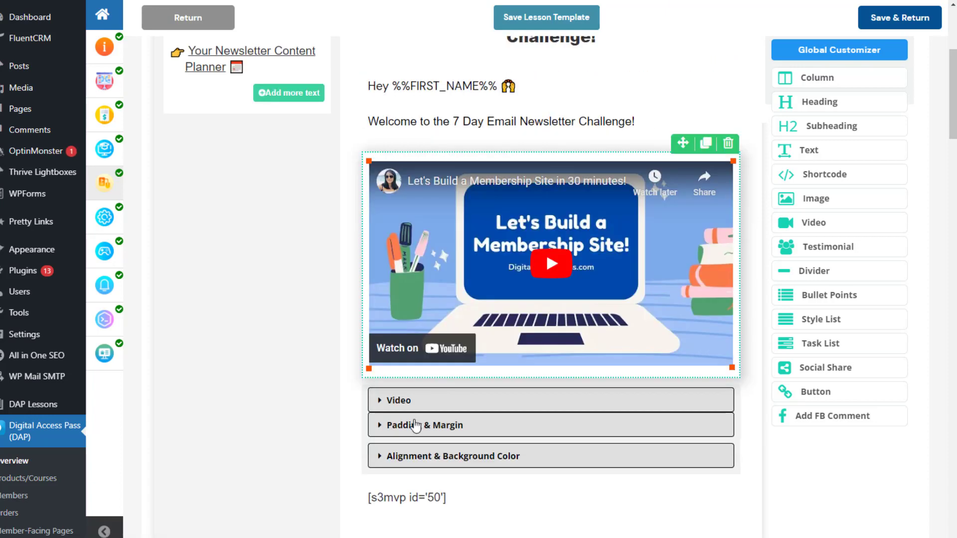
{"action": "left_click", "coordinate": [402, 401]}
{"action": "scroll", "coordinate": [448, 413], "scroll_direction": "down", "scroll_amount": 2}
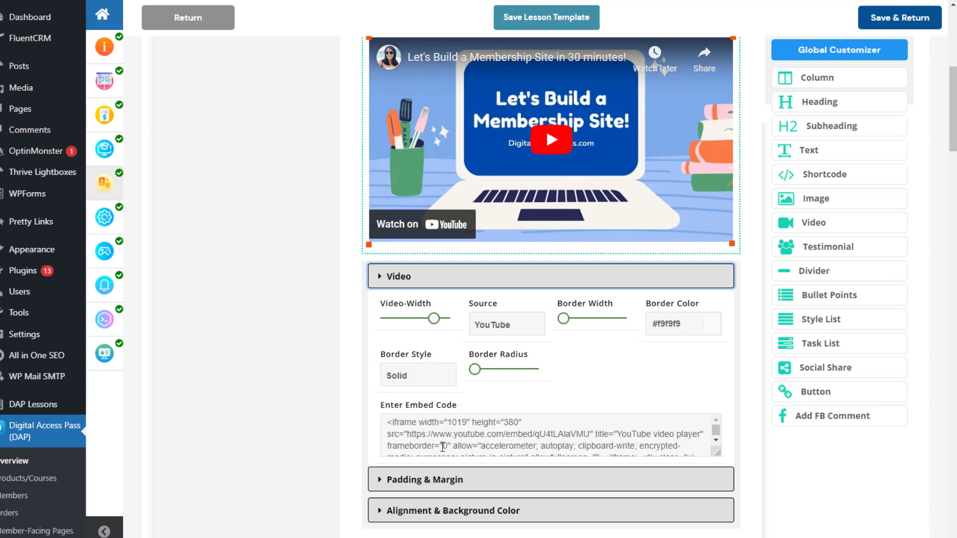
Try Embed Code as the video element's source, look at the other source options, and remove the video
{"action": "scroll", "coordinate": [424, 429], "scroll_direction": "down", "scroll_amount": 2}
{"action": "scroll", "coordinate": [424, 428], "scroll_direction": "up", "scroll_amount": 2}
{"action": "left_click", "coordinate": [496, 326]}
{"action": "left_click", "coordinate": [508, 351]}
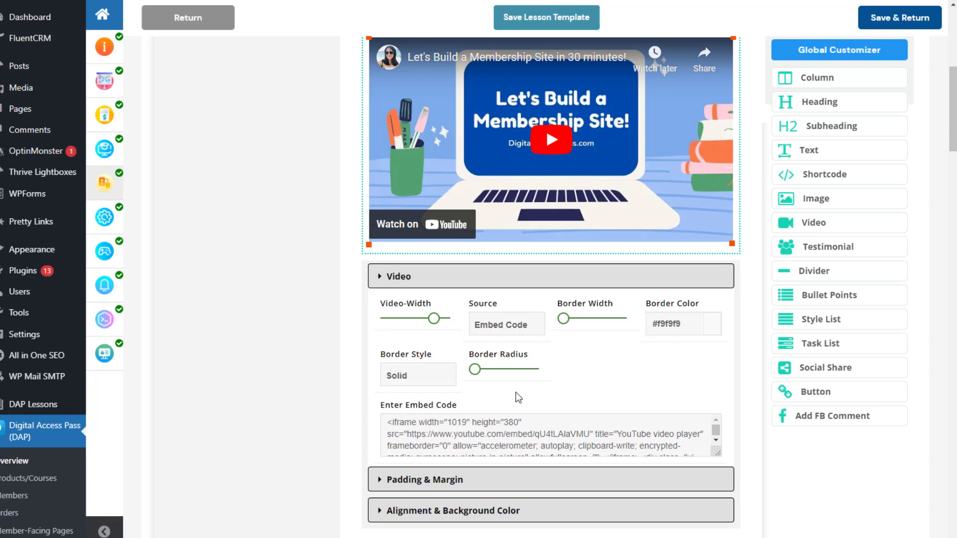
{"action": "left_click", "coordinate": [520, 325]}
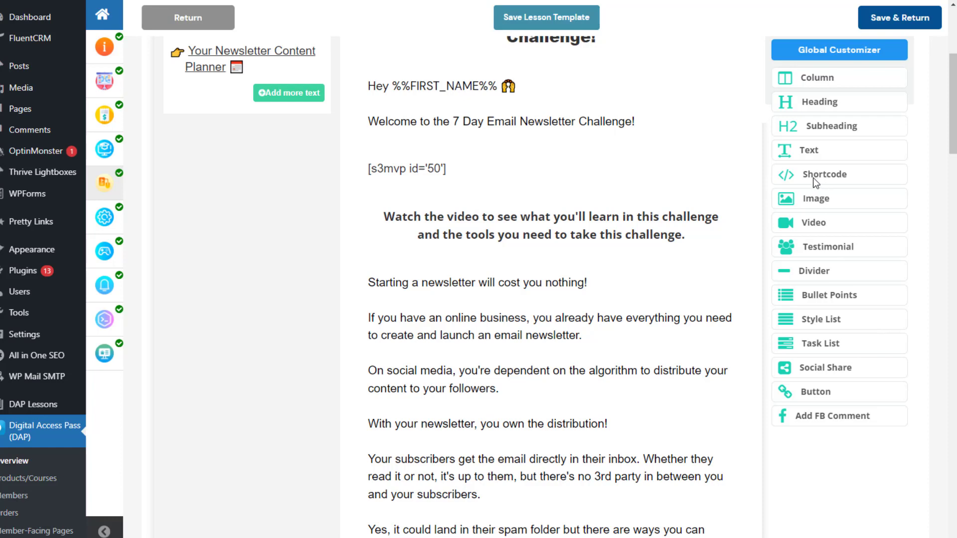
Try adding a shortcode element above the [s3mvp id='50'] line and delete it from the lesson
{"action": "left_click_drag", "start_coordinate": [812, 177], "coordinate": [445, 166]}
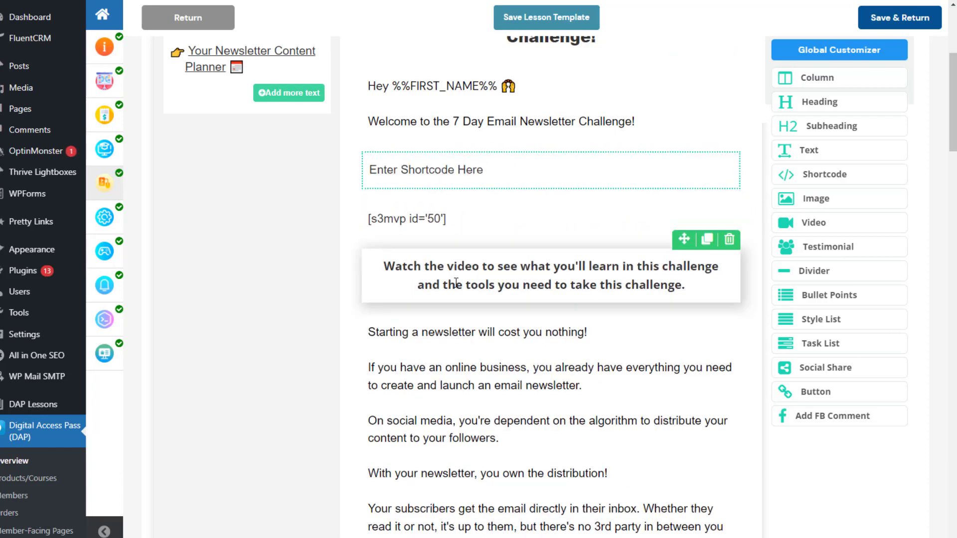
{"action": "left_click", "coordinate": [448, 185]}
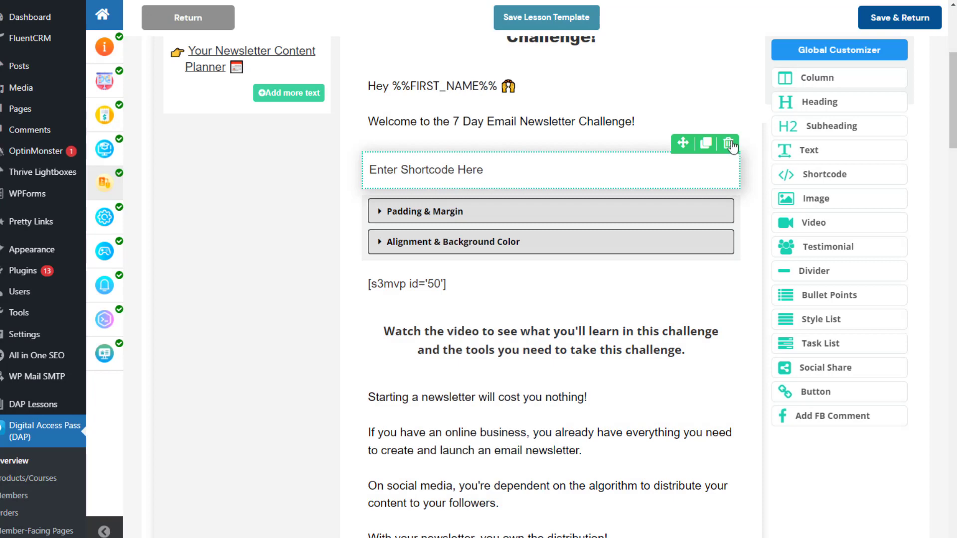
{"action": "left_click", "coordinate": [729, 144]}
{"action": "left_click", "coordinate": [656, 287]}
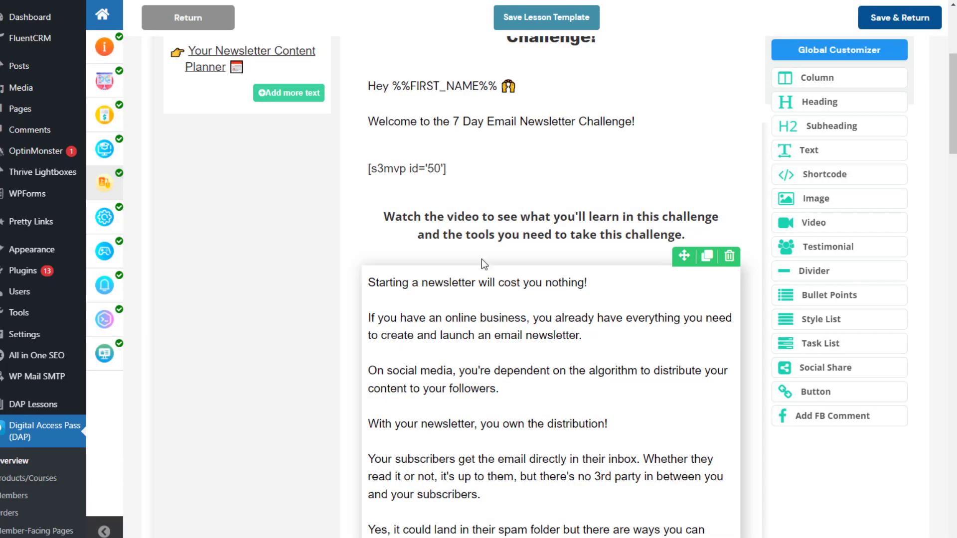
Review the alignment, background color, padding and margin settings of the "Watch the video" text block
{"action": "left_click", "coordinate": [496, 220]}
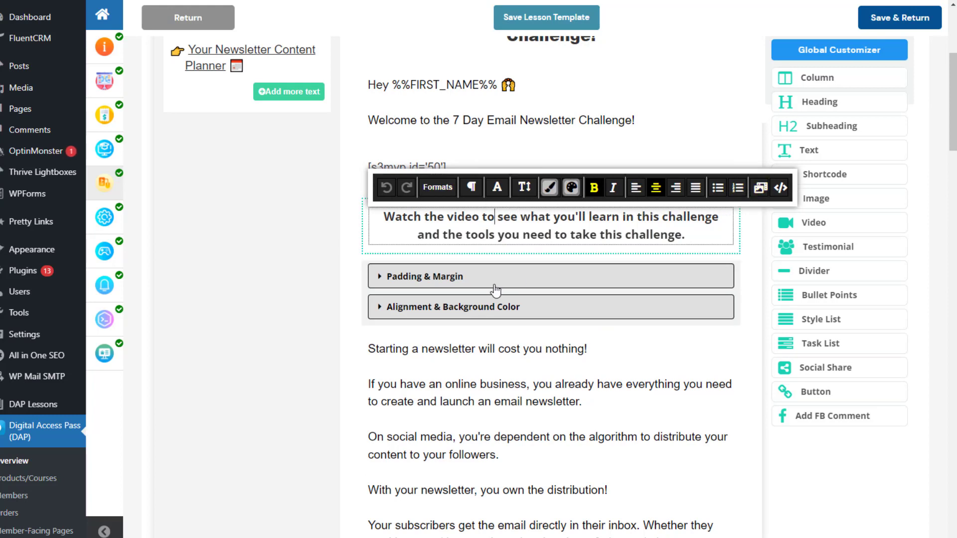
{"action": "left_click", "coordinate": [427, 306]}
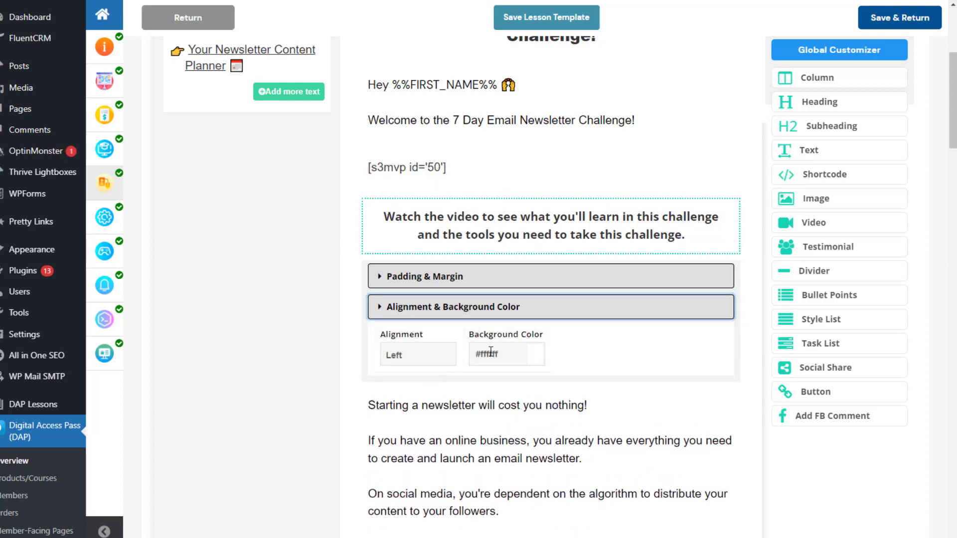
{"action": "left_click", "coordinate": [430, 279]}
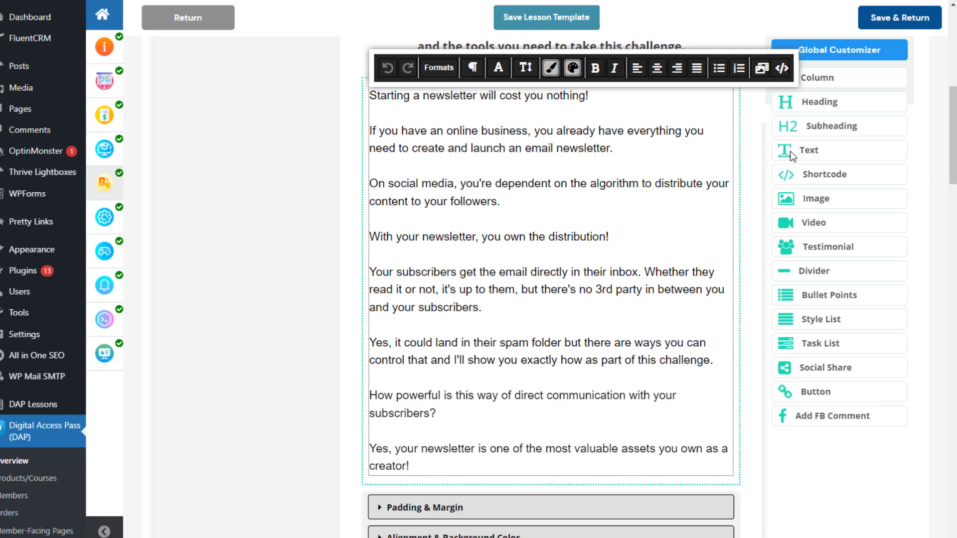
Insert a style list above the "Use your newsletter" list and try Checkmark Bullet as the global list style without saving
{"action": "left_click_drag", "start_coordinate": [790, 151], "coordinate": [451, 150]}
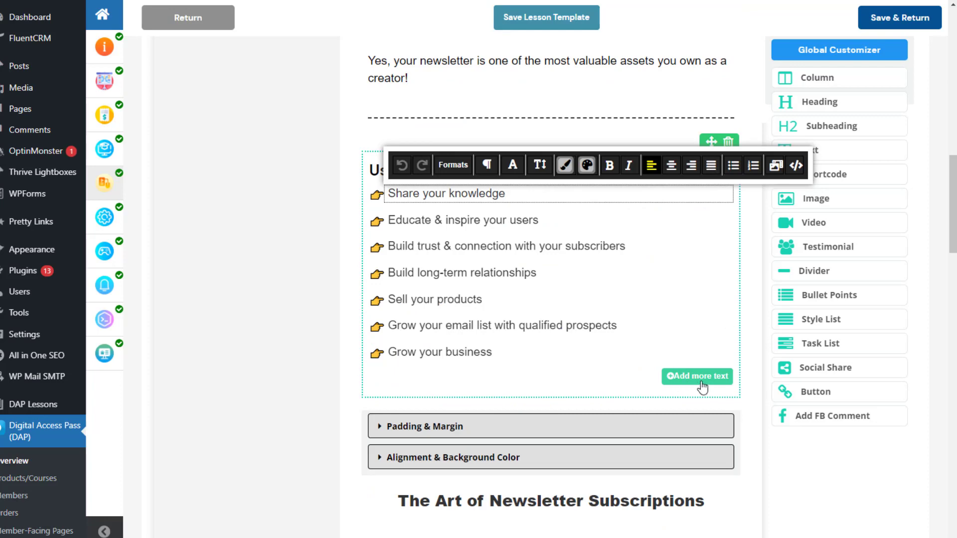
{"action": "left_click_drag", "start_coordinate": [817, 319], "coordinate": [452, 176]}
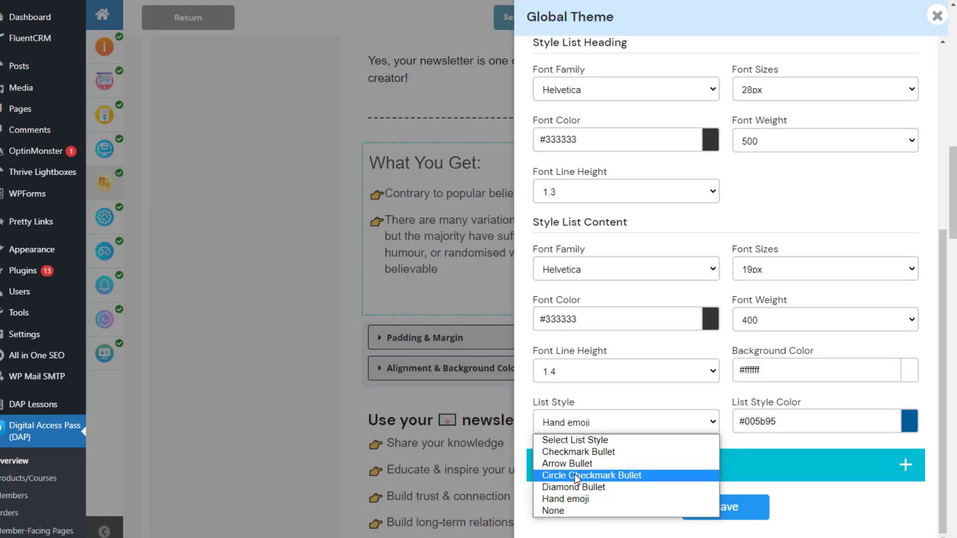
{"action": "left_click", "coordinate": [697, 450]}
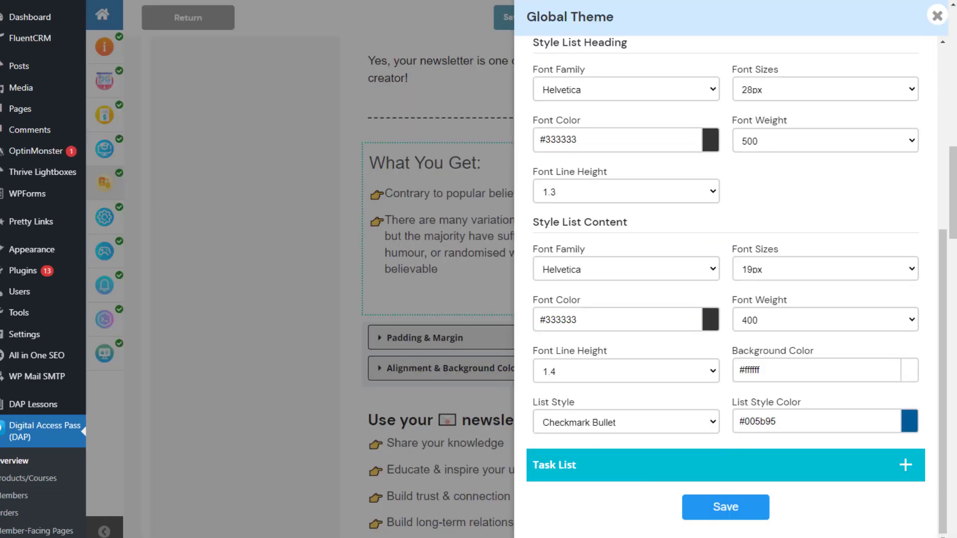
{"action": "left_click", "coordinate": [937, 16]}
Insert a task list above the lesson's existing action items and open its alignment and background color settings
{"action": "scroll", "coordinate": [670, 391], "scroll_direction": "down", "scroll_amount": 12}
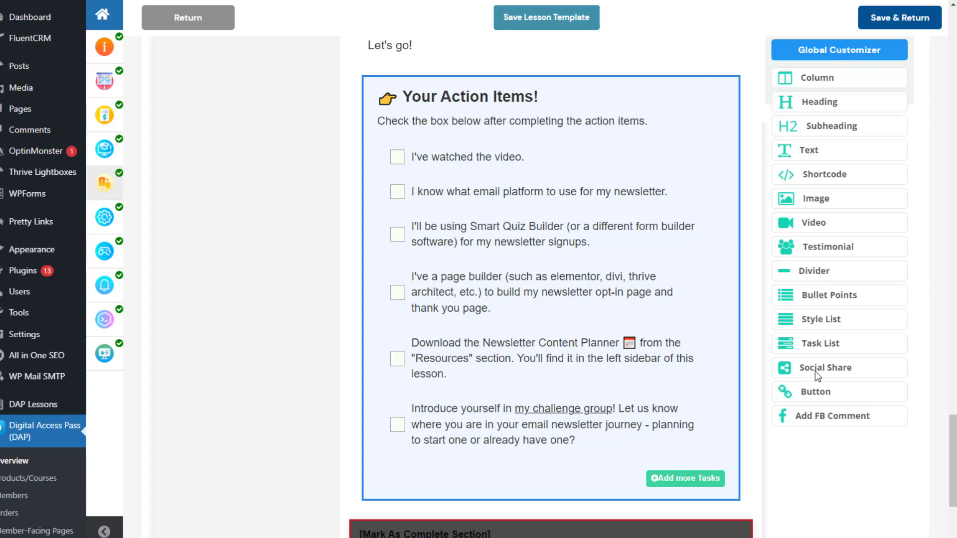
{"action": "left_click_drag", "start_coordinate": [811, 347], "coordinate": [444, 124]}
{"action": "left_click", "coordinate": [483, 386]}
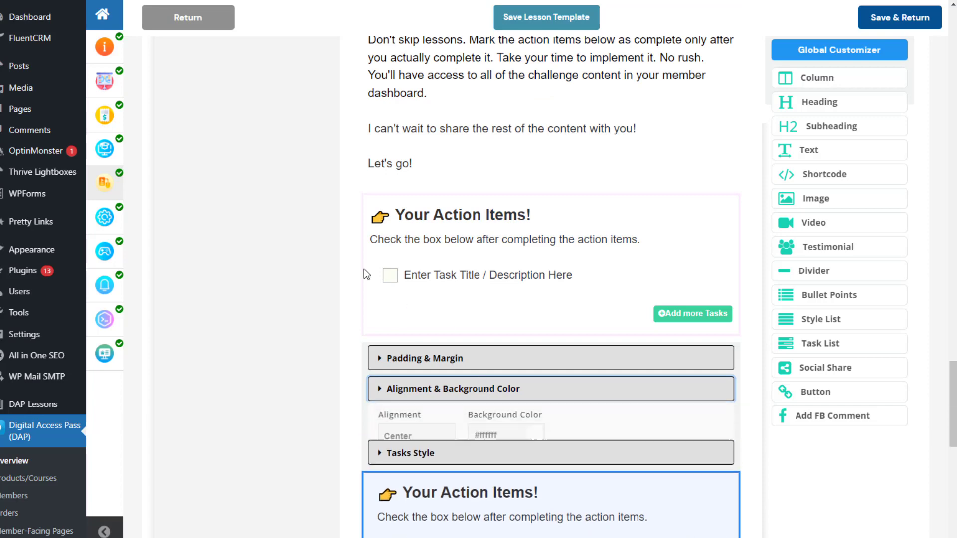
Try #ff0000 as the new task list's background color and restore it to #ffffff
{"action": "scroll", "coordinate": [483, 370], "scroll_direction": "down", "scroll_amount": 2}
{"action": "left_click", "coordinate": [536, 313]}
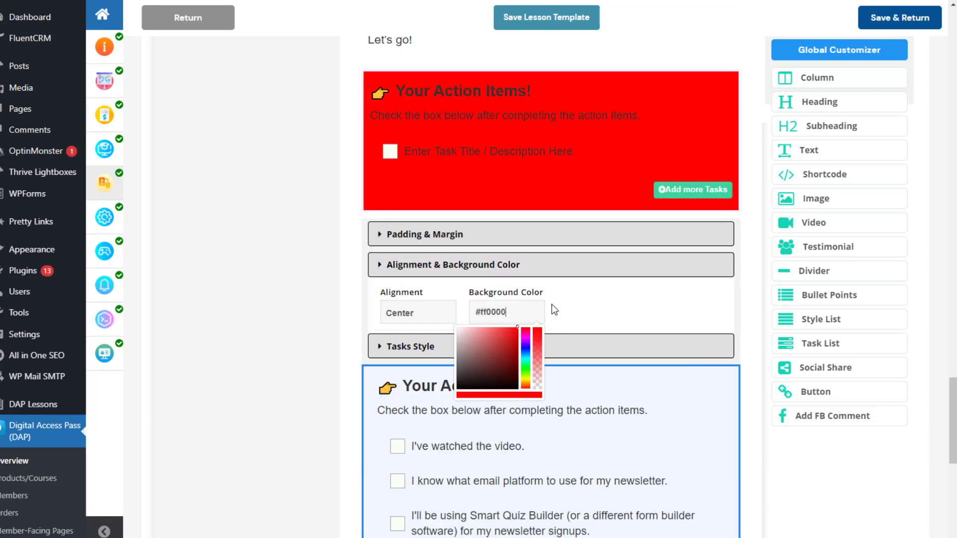
{"action": "left_click", "coordinate": [303, 229]}
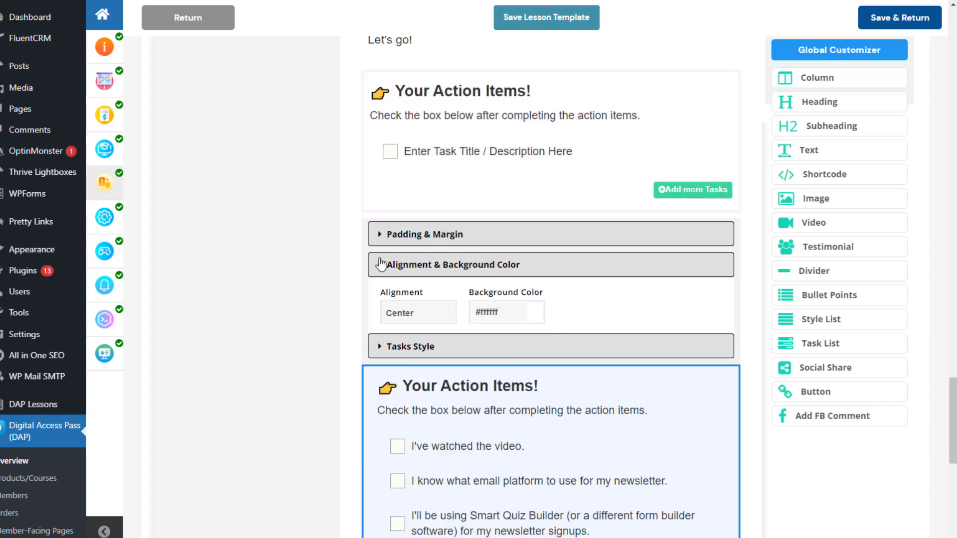
Add two more tasks to the newly inserted task list above the lesson's existing action items
{"action": "scroll", "coordinate": [453, 224], "scroll_direction": "up", "scroll_amount": 2}
{"action": "left_click", "coordinate": [457, 277]}
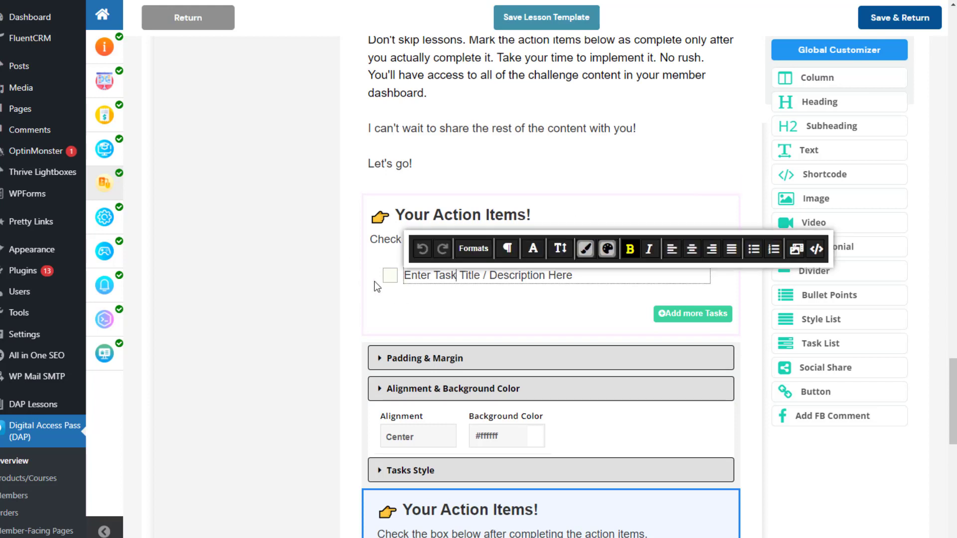
{"action": "left_click", "coordinate": [701, 317]}
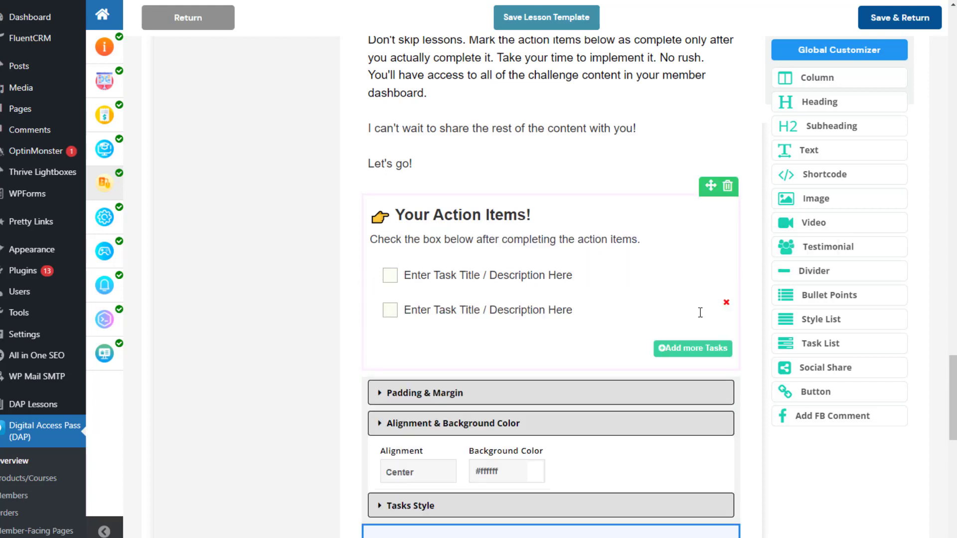
{"action": "left_click", "coordinate": [699, 353]}
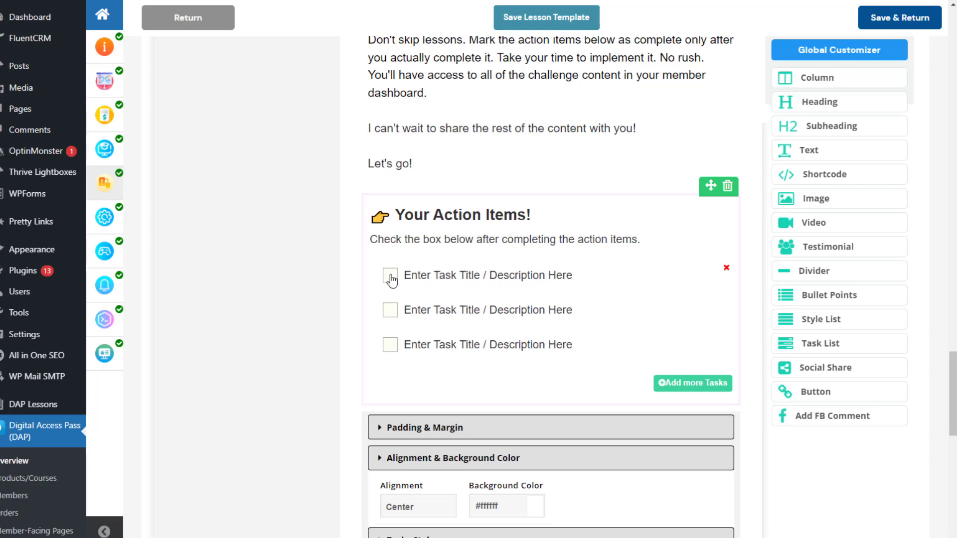
Delete the extra task list above the existing action items and return to the course's lesson list without saving
{"action": "scroll", "coordinate": [392, 280], "scroll_direction": "down", "scroll_amount": 5}
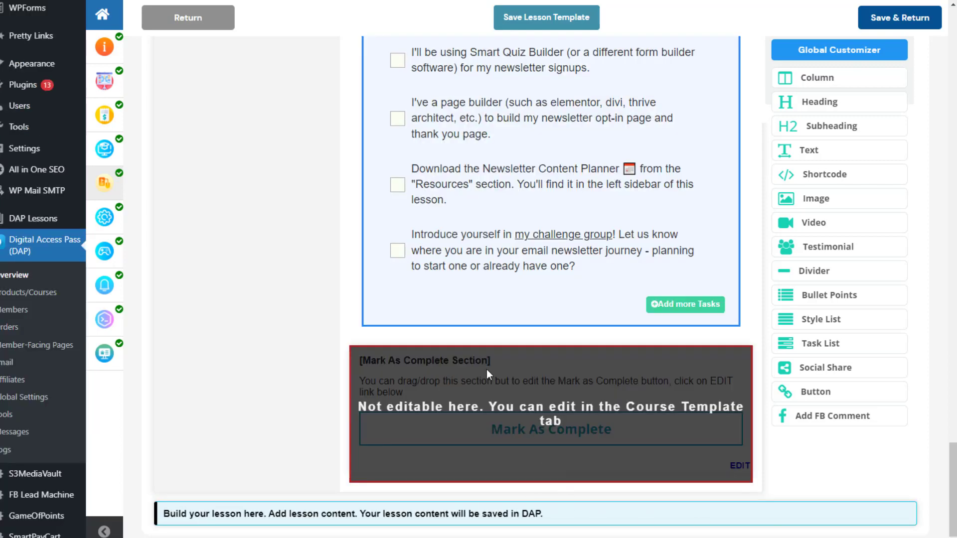
{"action": "scroll", "coordinate": [447, 267], "scroll_direction": "up", "scroll_amount": 15}
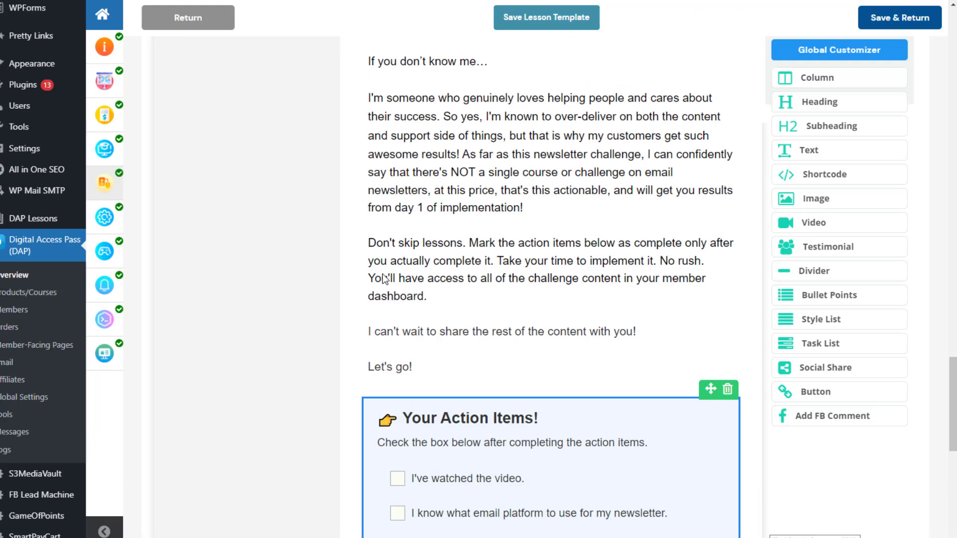
{"action": "scroll", "coordinate": [353, 244], "scroll_direction": "up", "scroll_amount": 15}
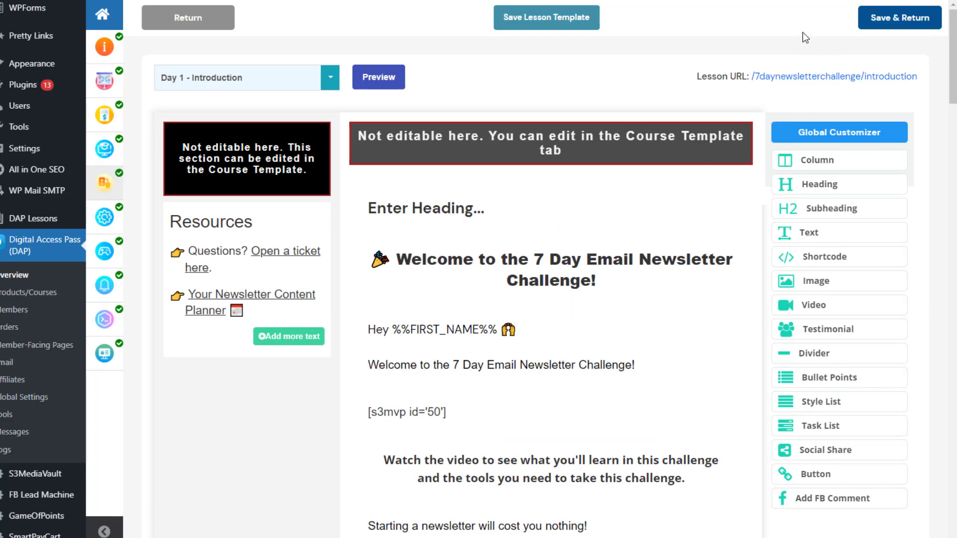
{"action": "left_click", "coordinate": [190, 26]}
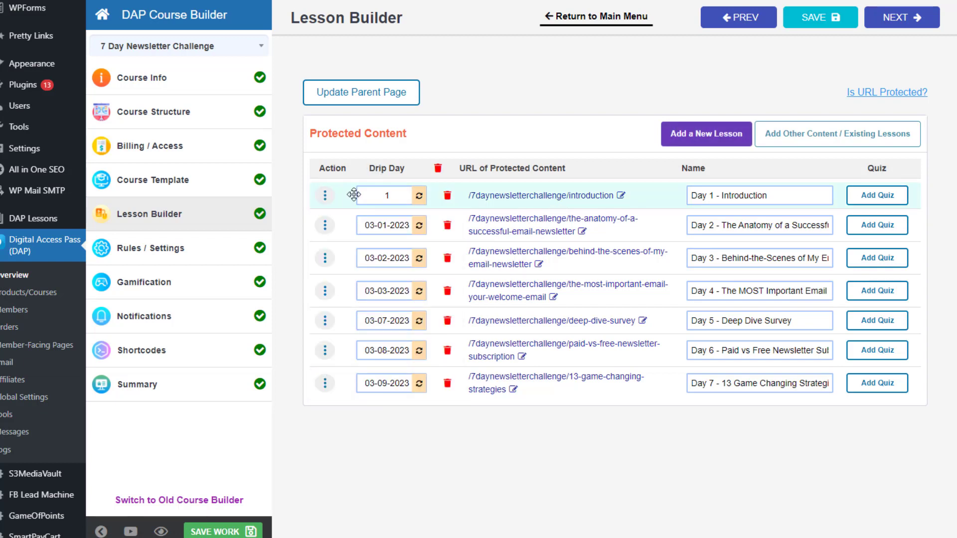
Review the available lesson actions, including drip release and action-based release, for the Day 2 lesson
{"action": "left_click", "coordinate": [324, 195]}
{"action": "left_click", "coordinate": [325, 225]}
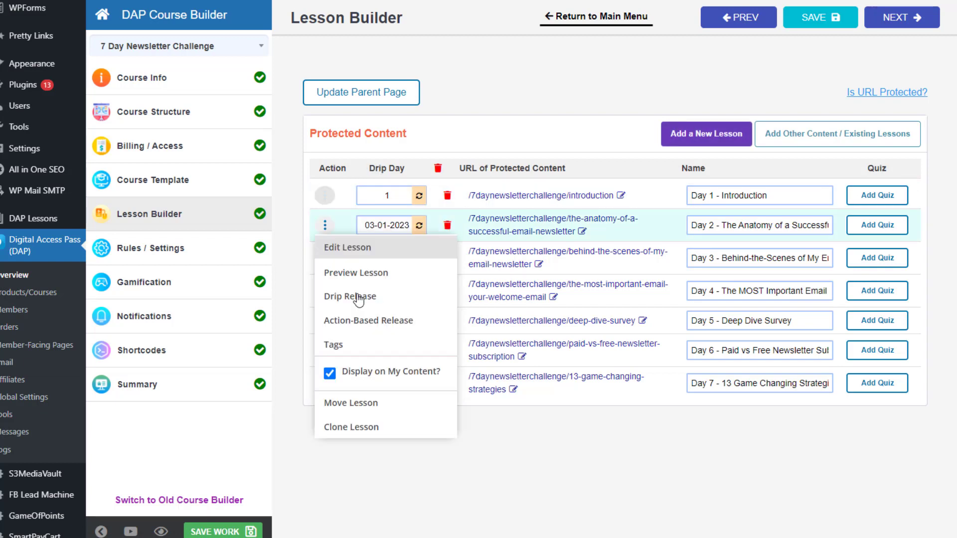
{"action": "left_click", "coordinate": [603, 444]}
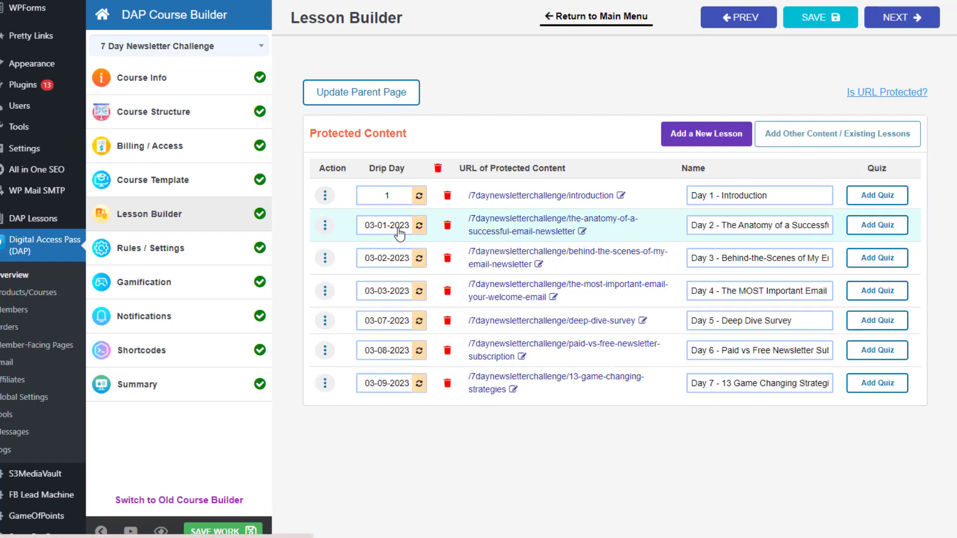
{"action": "left_click", "coordinate": [325, 225]}
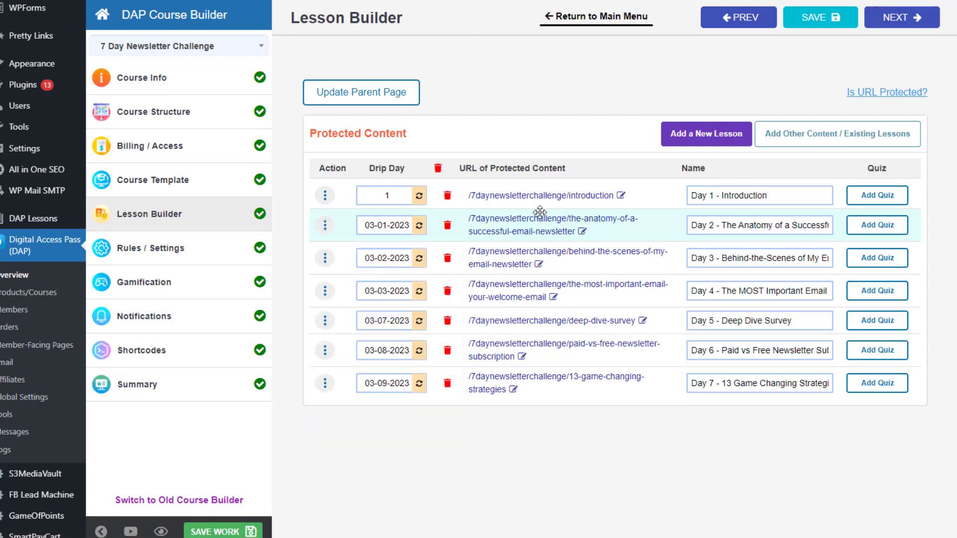